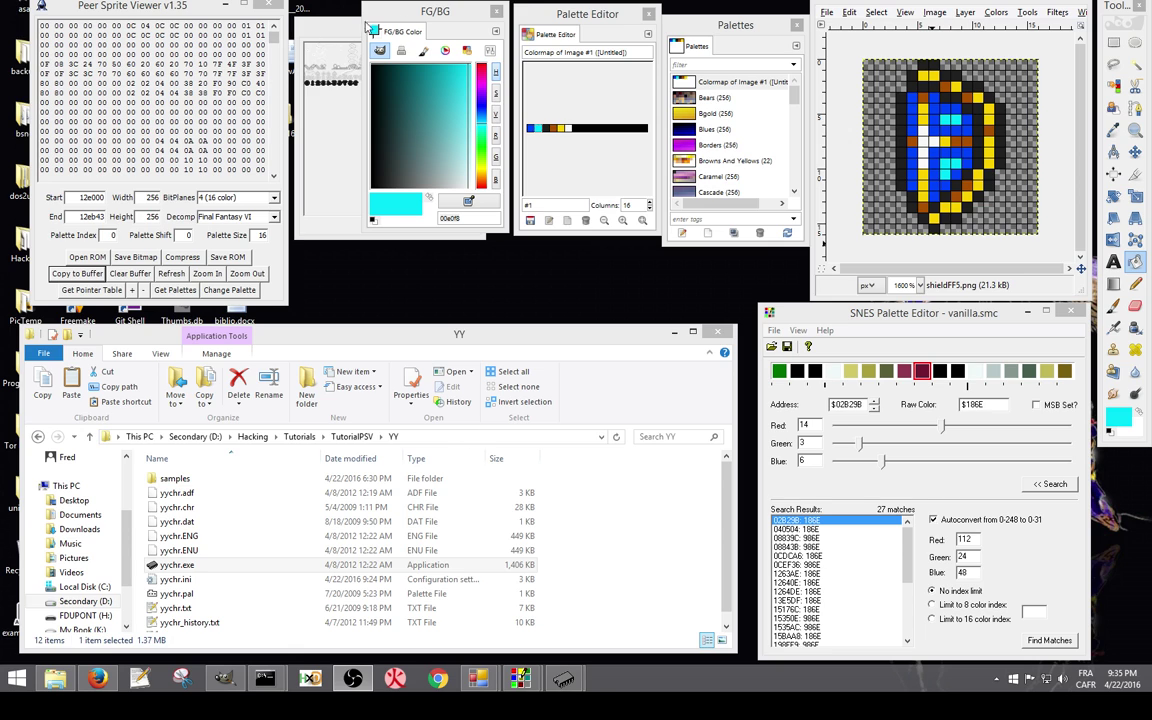
Step: Bring the foreground/background colour window and the Peer Sprite Viewer window forward
{"action": "left_click_drag", "start_coordinate": [431, 15], "coordinate": [432, 19]}
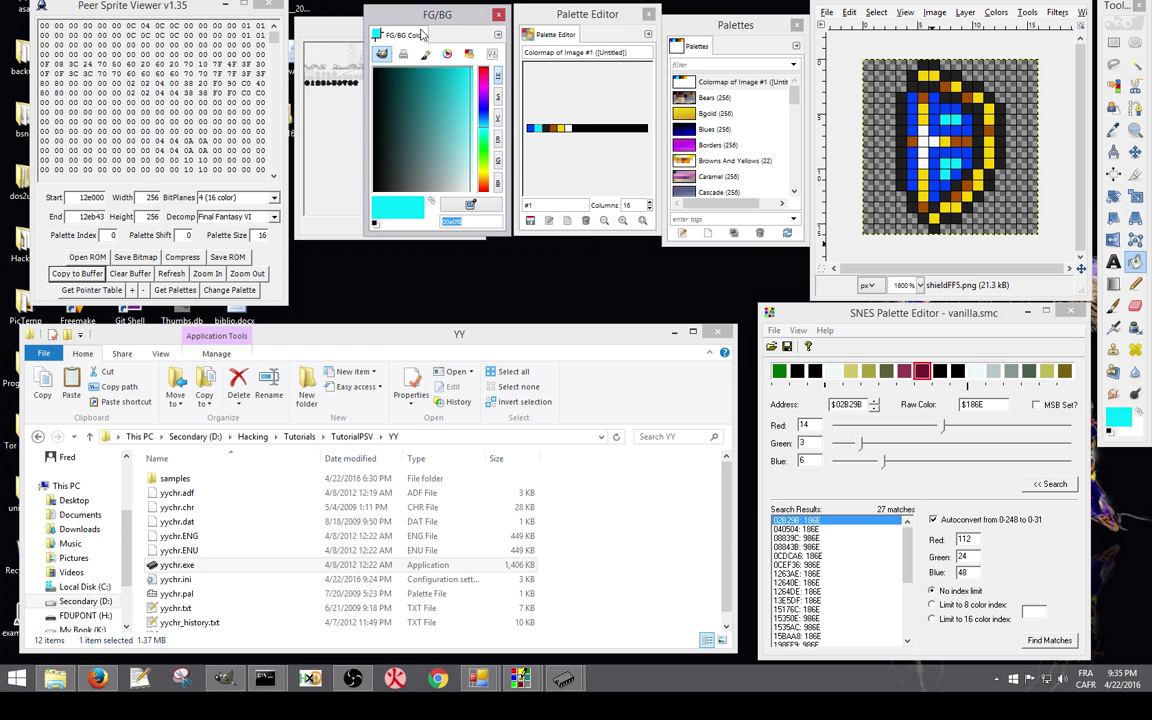
{"action": "left_click_drag", "start_coordinate": [148, 10], "coordinate": [156, 17]}
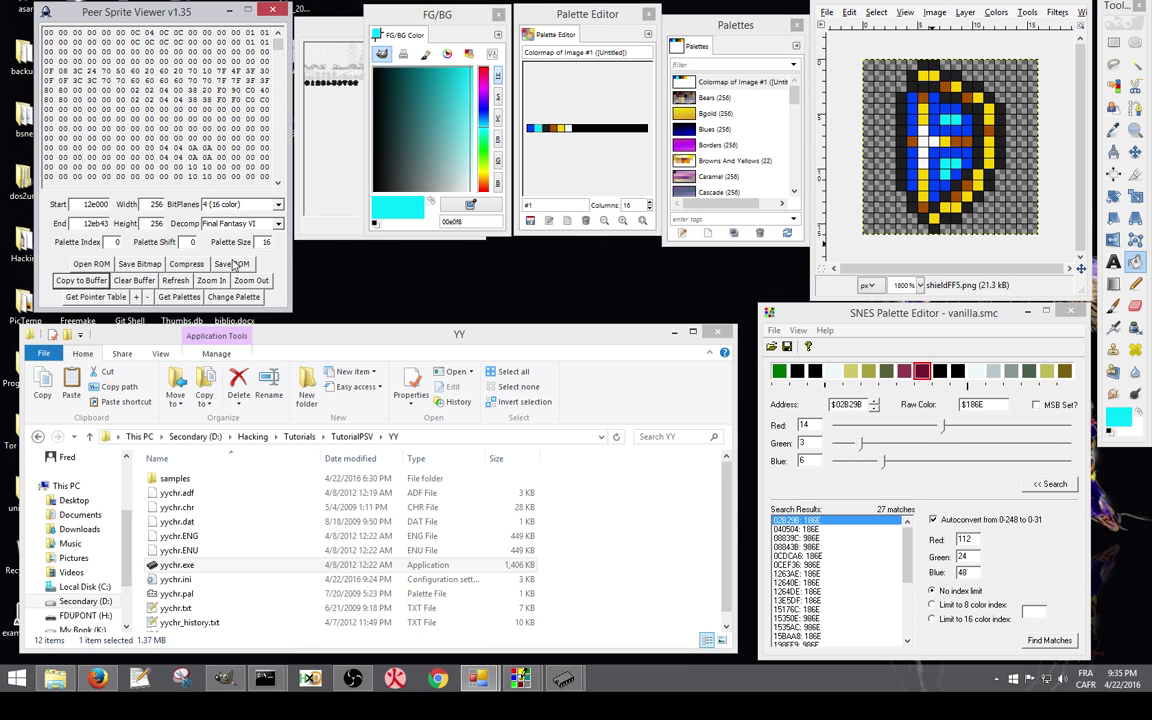
{"action": "left_click", "coordinate": [103, 686]}
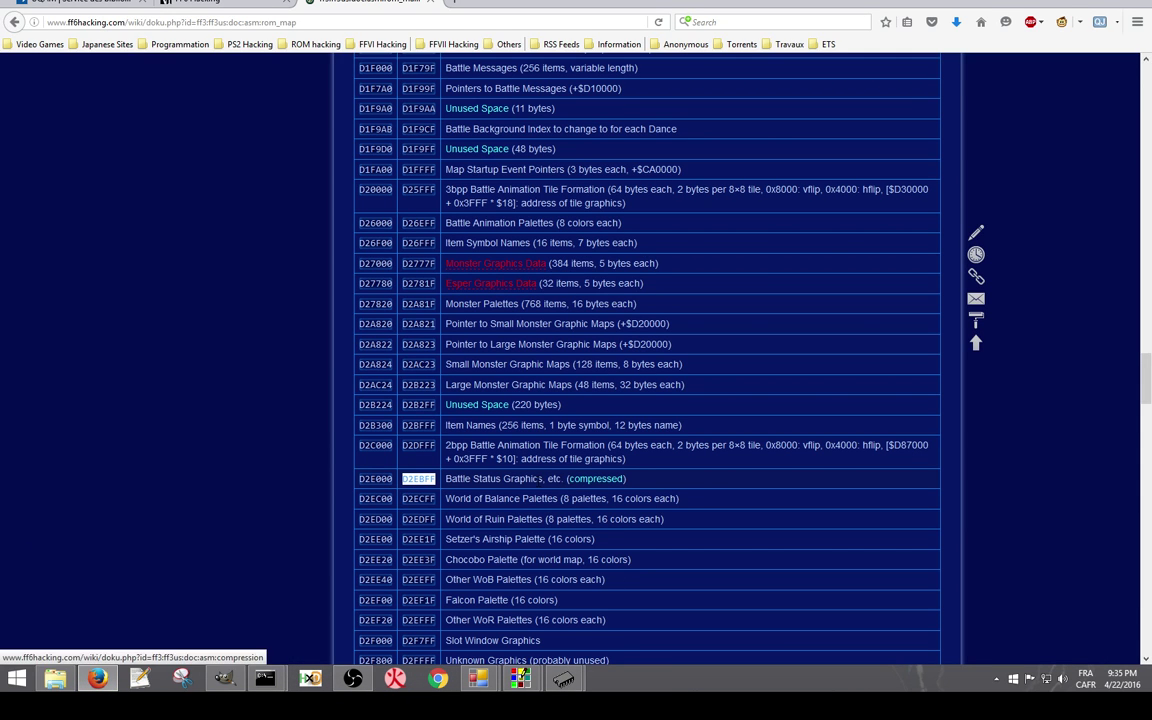
{"action": "left_click_drag", "start_coordinate": [543, 479], "coordinate": [446, 479]}
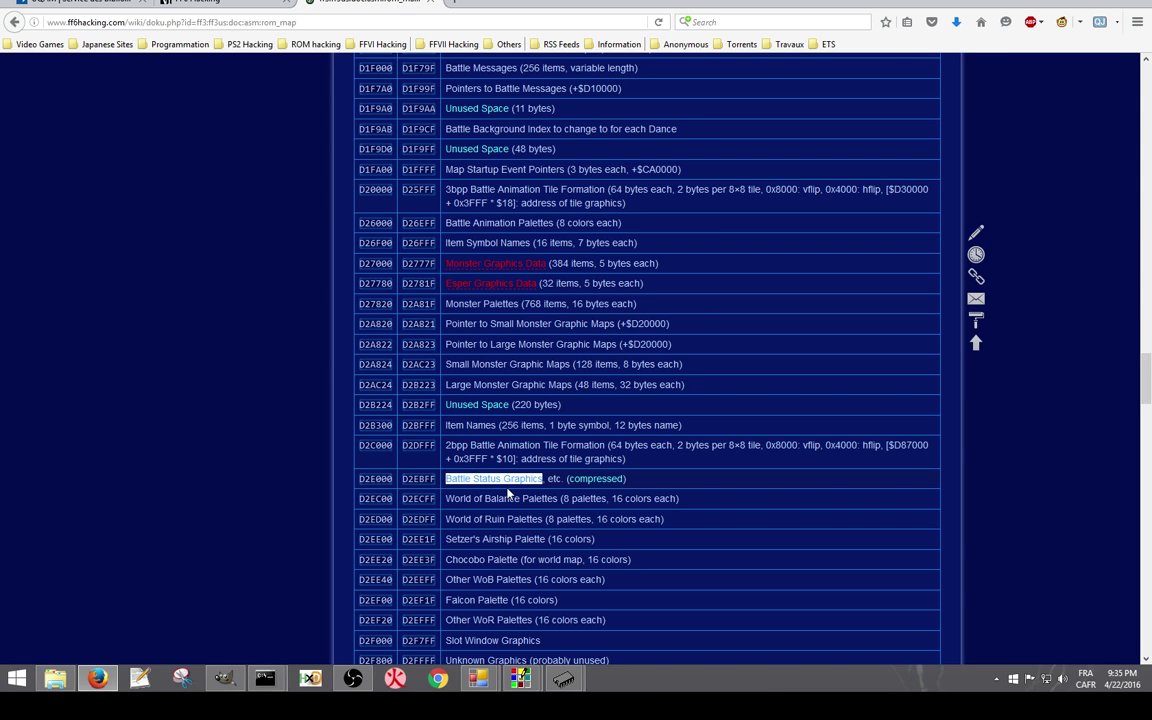
{"action": "double_click", "coordinate": [376, 479]}
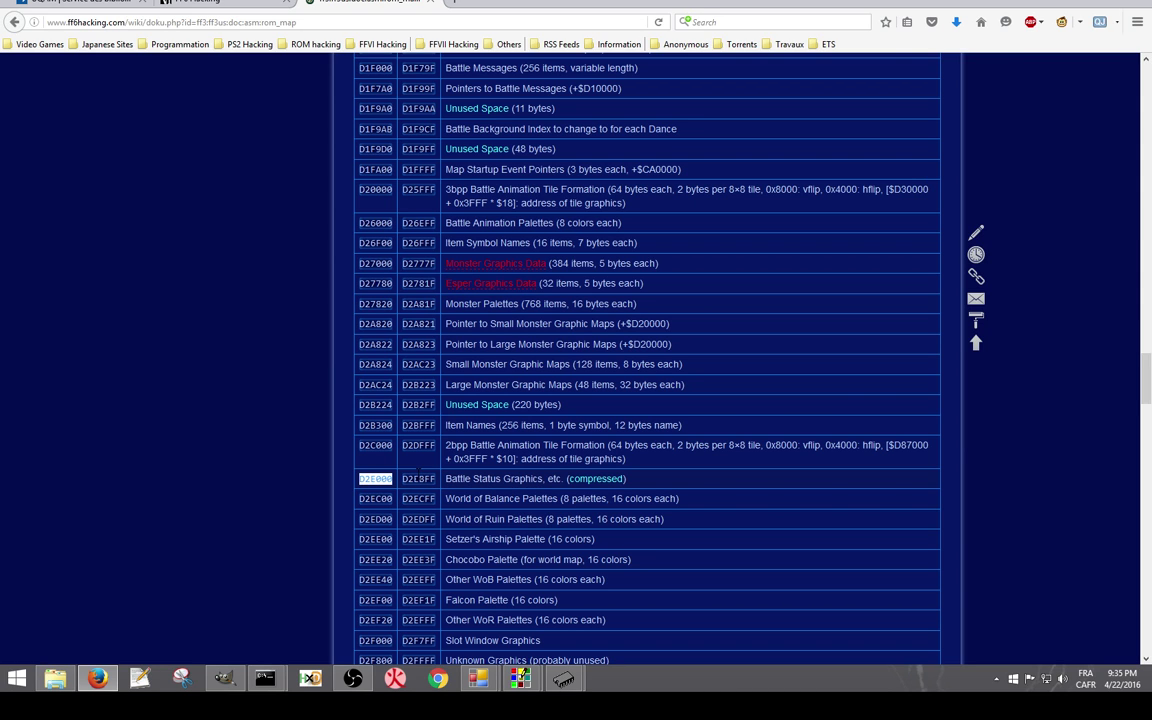
{"action": "double_click", "coordinate": [418, 479]}
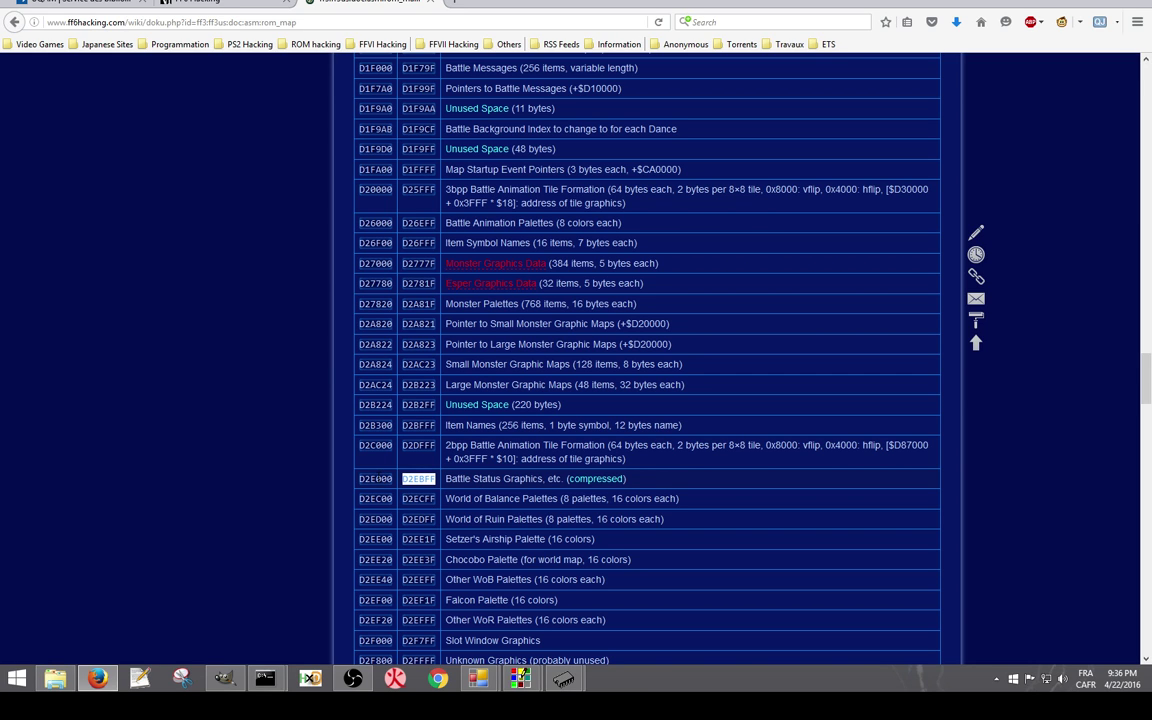
{"action": "double_click", "coordinate": [375, 478]}
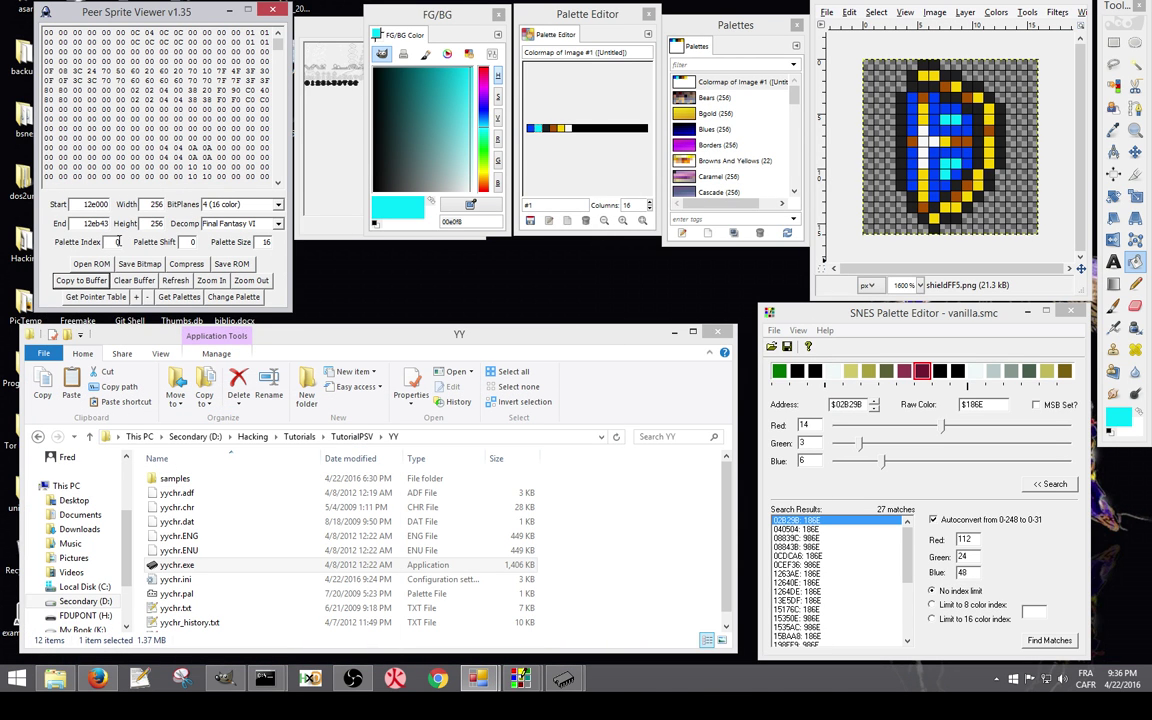
Step: Load the vanilla.smc ROM into Peer Sprite Viewer
{"action": "left_click", "coordinate": [91, 264]}
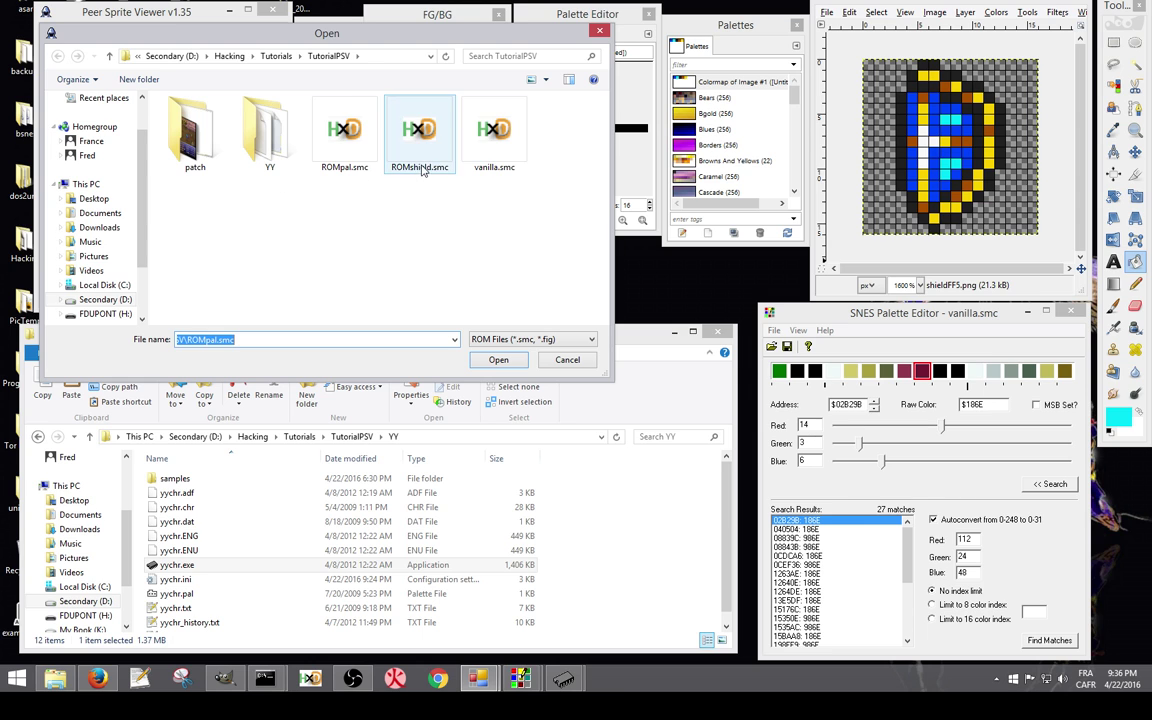
{"action": "left_click", "coordinate": [481, 173]}
{"action": "double_click", "coordinate": [481, 173]}
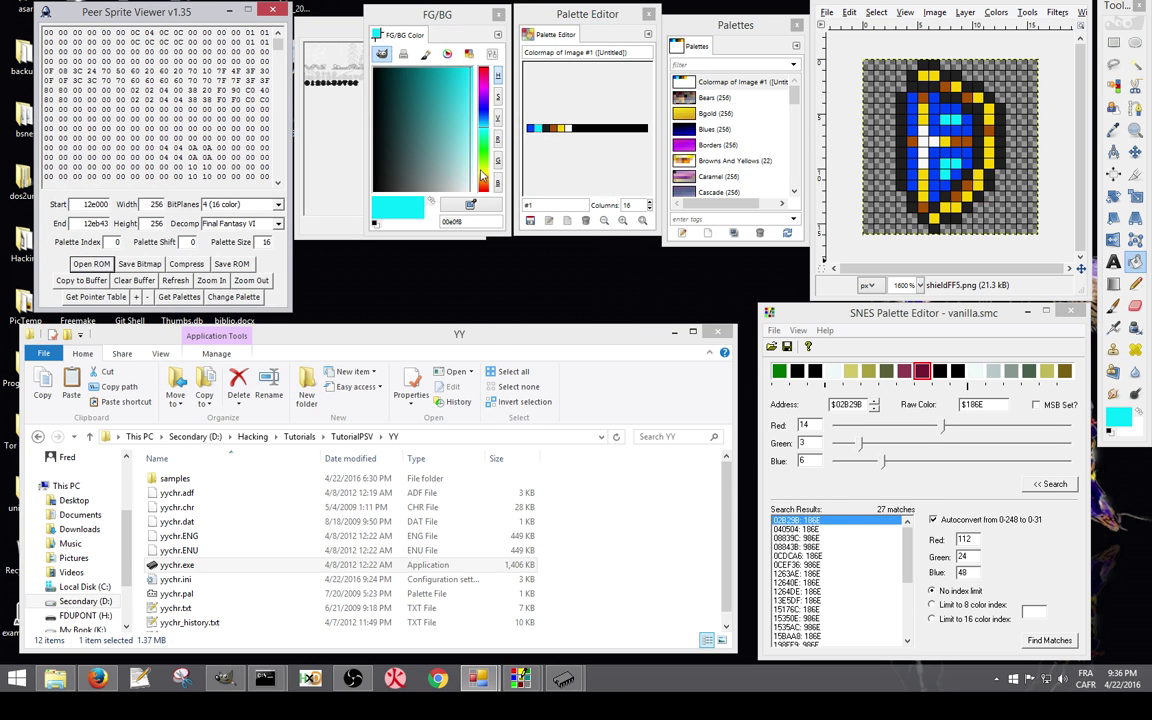
Step: Clear the buffer, copy the 12e000–12eb43 graphics into it, and show them as tiles
{"action": "left_click", "coordinate": [139, 281]}
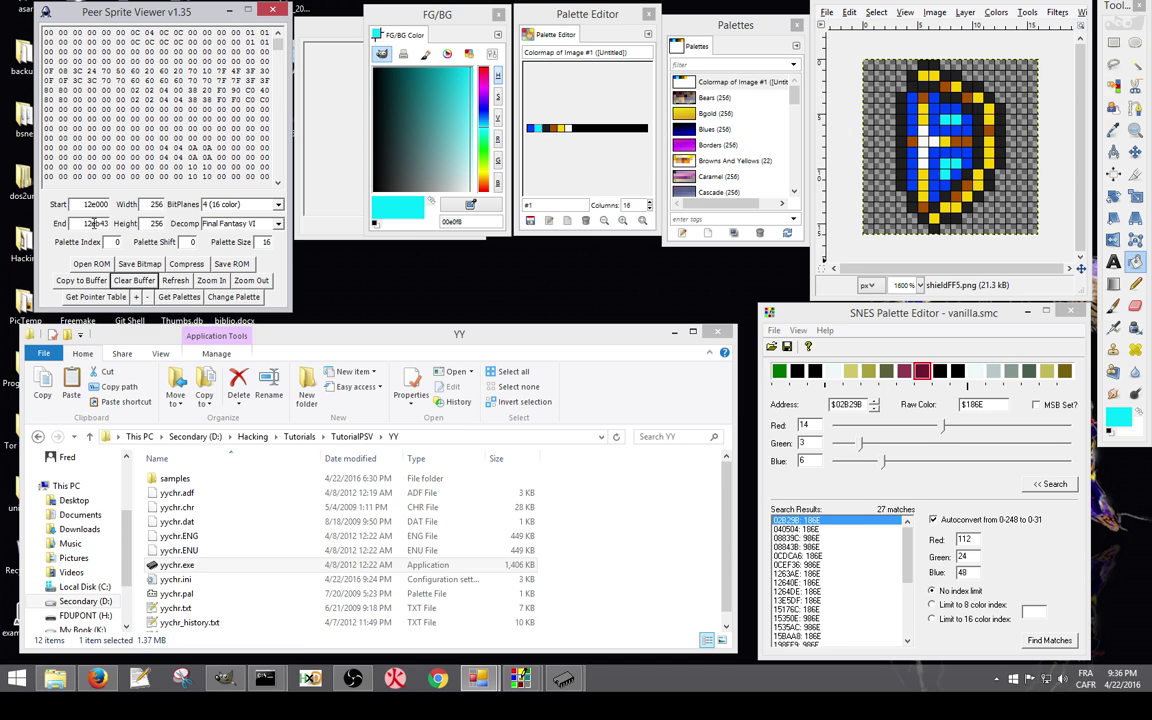
{"action": "left_click_drag", "start_coordinate": [72, 224], "coordinate": [108, 204]}
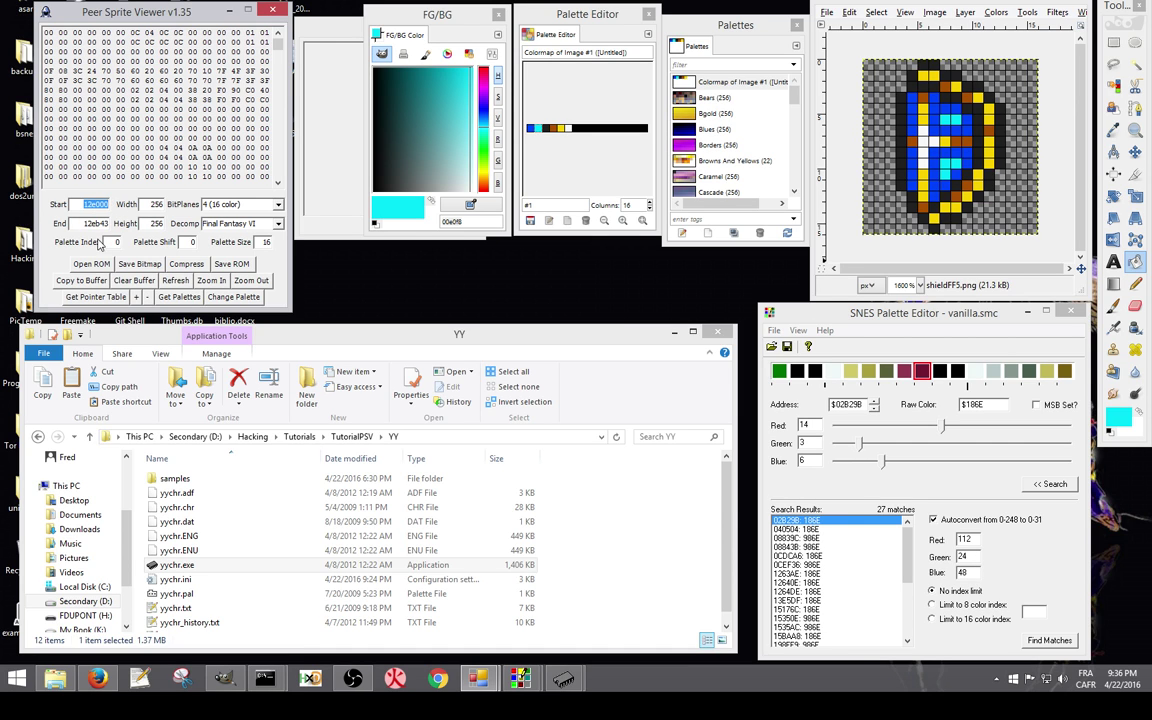
{"action": "left_click", "coordinate": [83, 281]}
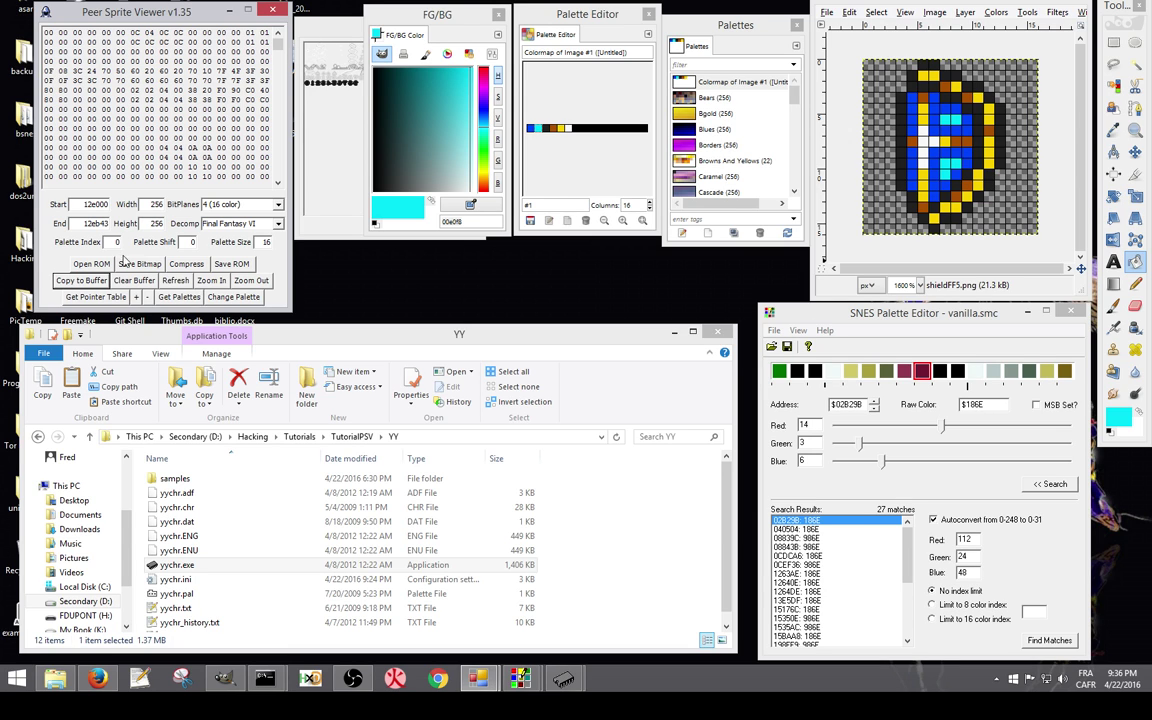
{"action": "left_click", "coordinate": [303, 33]}
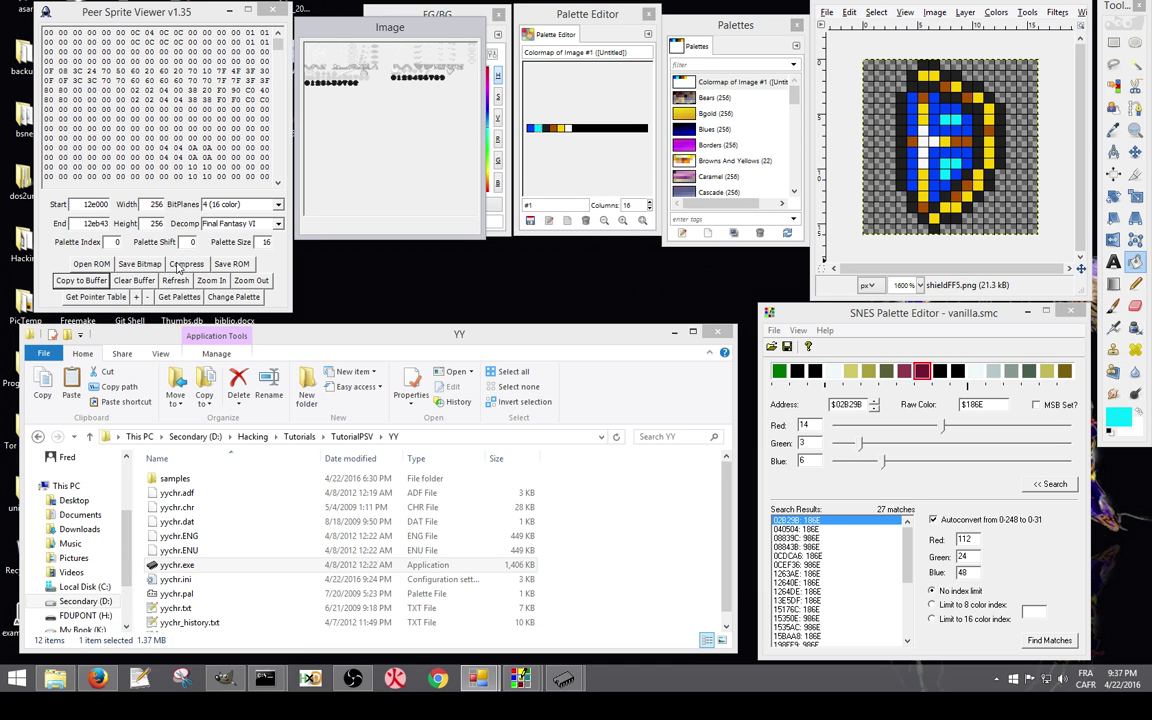
{"action": "left_click", "coordinate": [250, 223]}
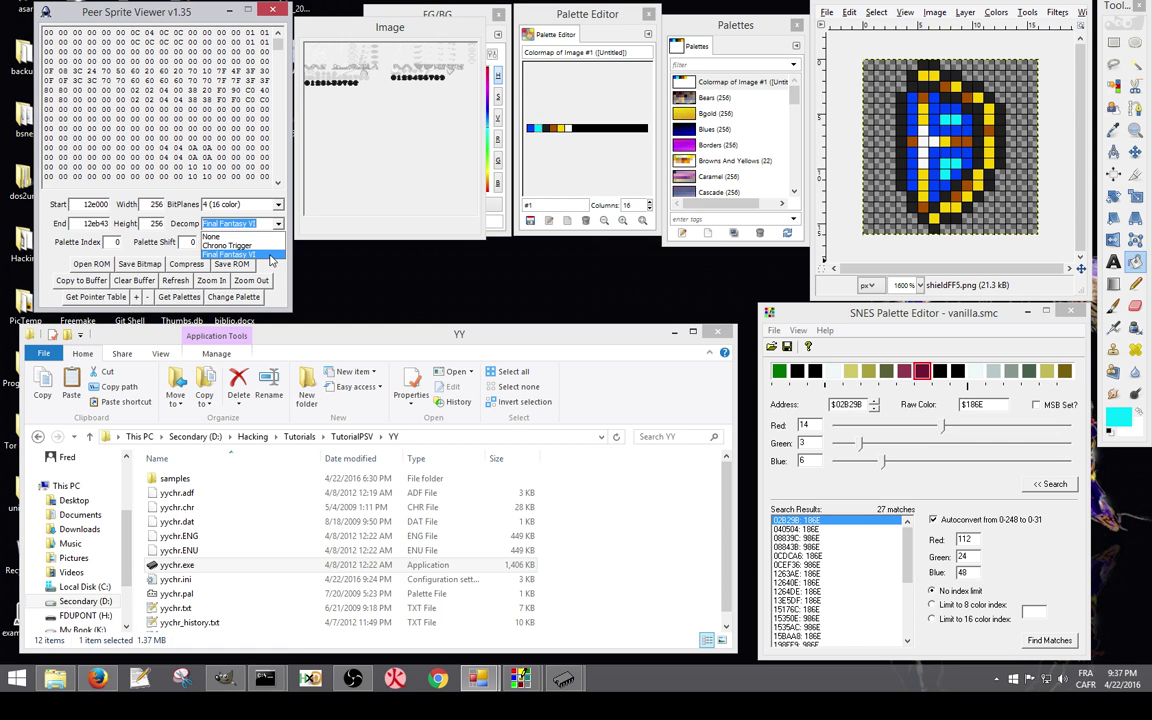
{"action": "left_click", "coordinate": [269, 255]}
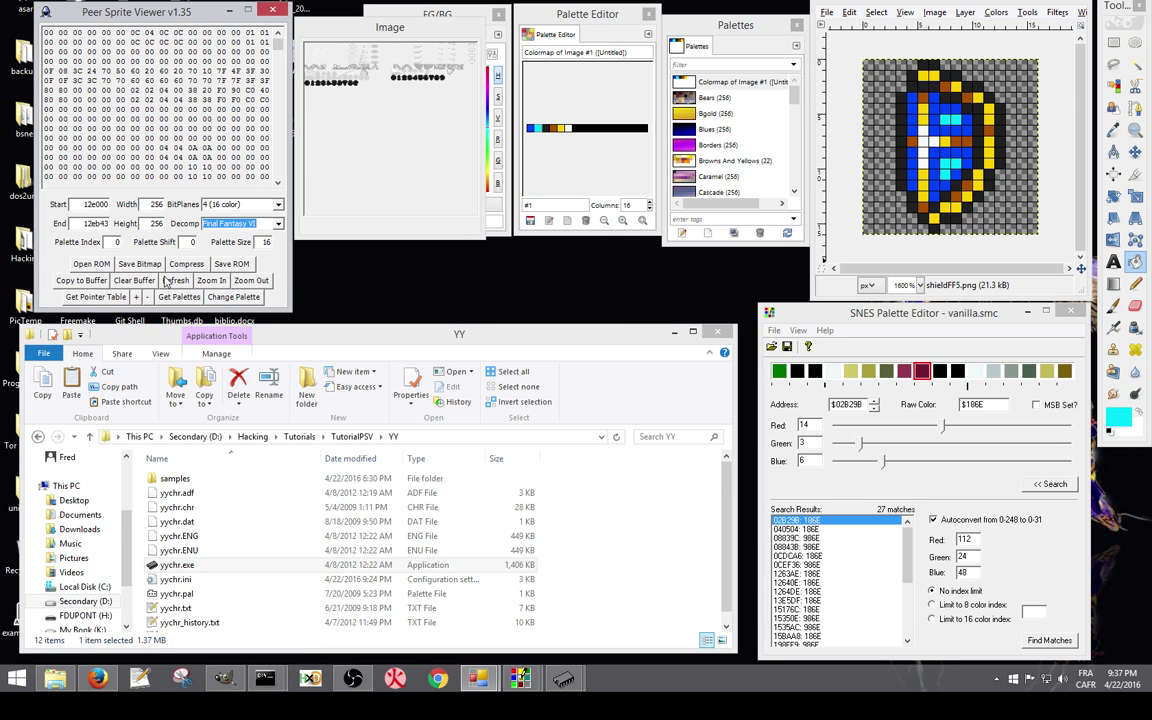
{"action": "double_click", "coordinate": [155, 204]}
{"action": "type", "text": "256"}
{"action": "key", "text": "Tab"}
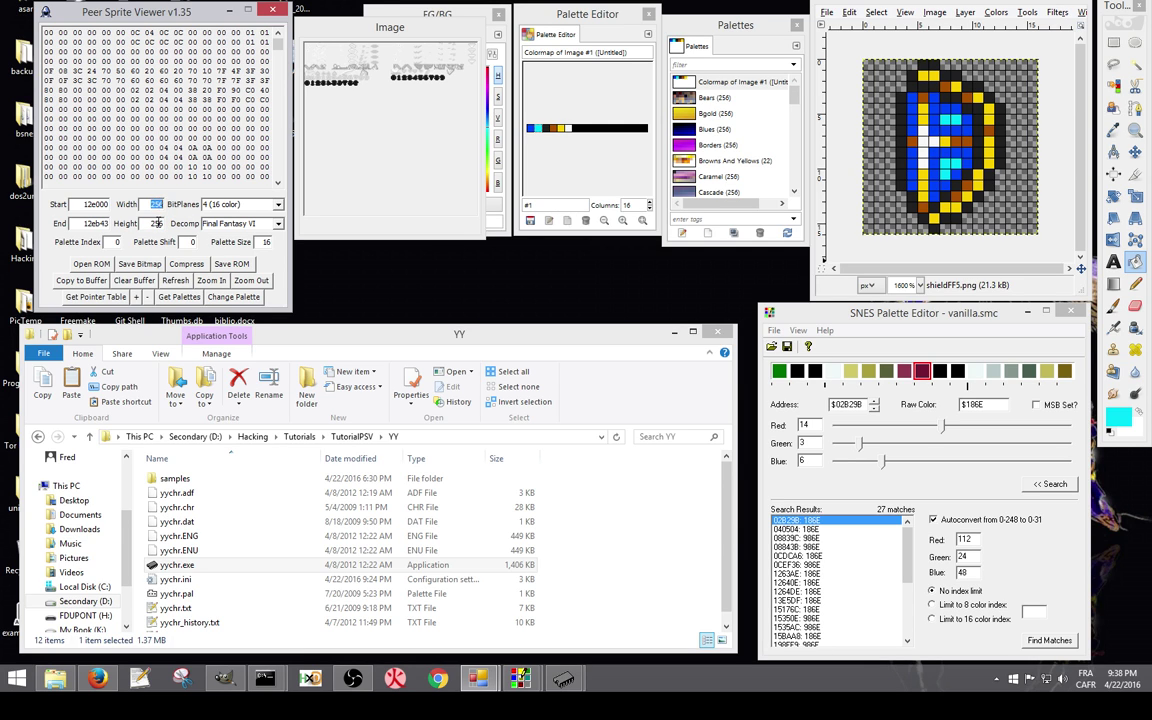
{"action": "left_click", "coordinate": [157, 223]}
{"action": "left_click", "coordinate": [157, 205]}
{"action": "double_click", "coordinate": [157, 223]}
Step: Set the compression tool to address 12e000 with vanilla as its file, then decompress
{"action": "left_click", "coordinate": [186, 264]}
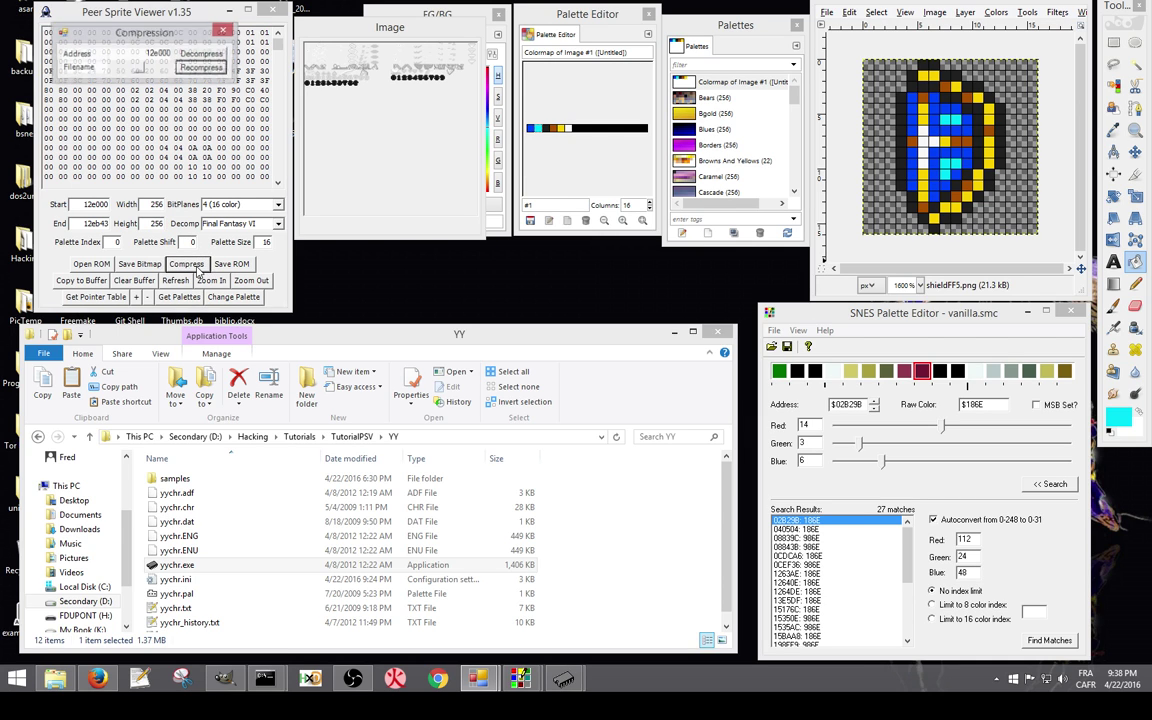
{"action": "double_click", "coordinate": [158, 53]}
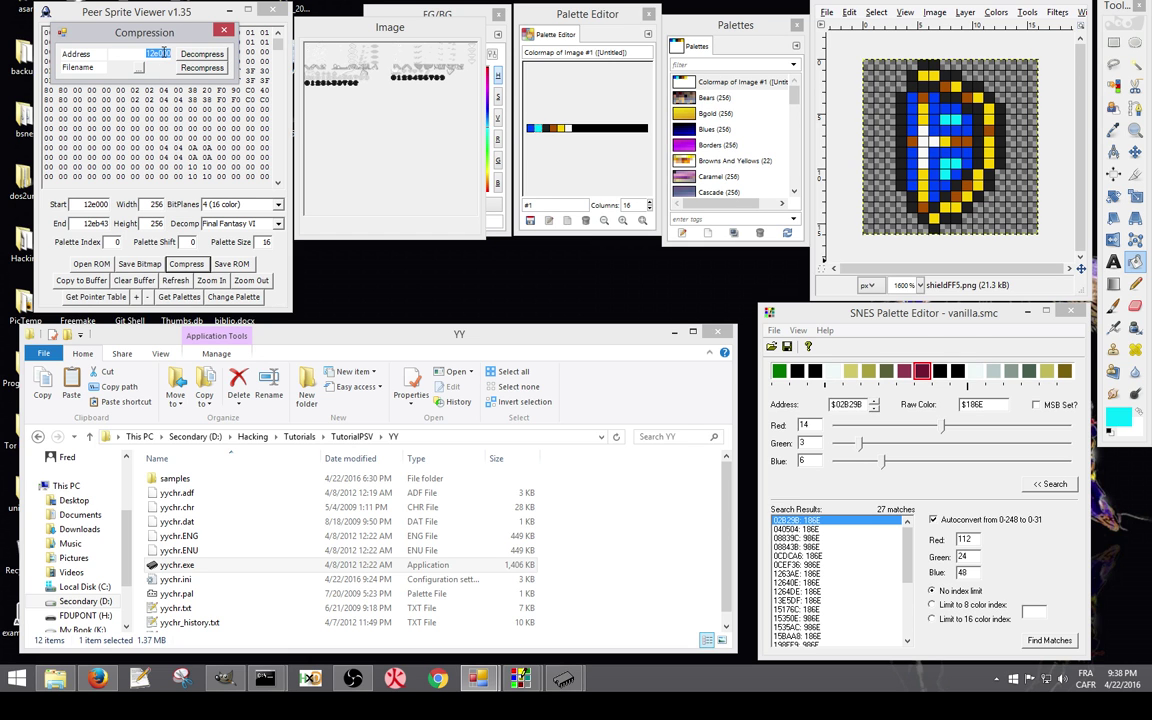
{"action": "left_click", "coordinate": [138, 67]}
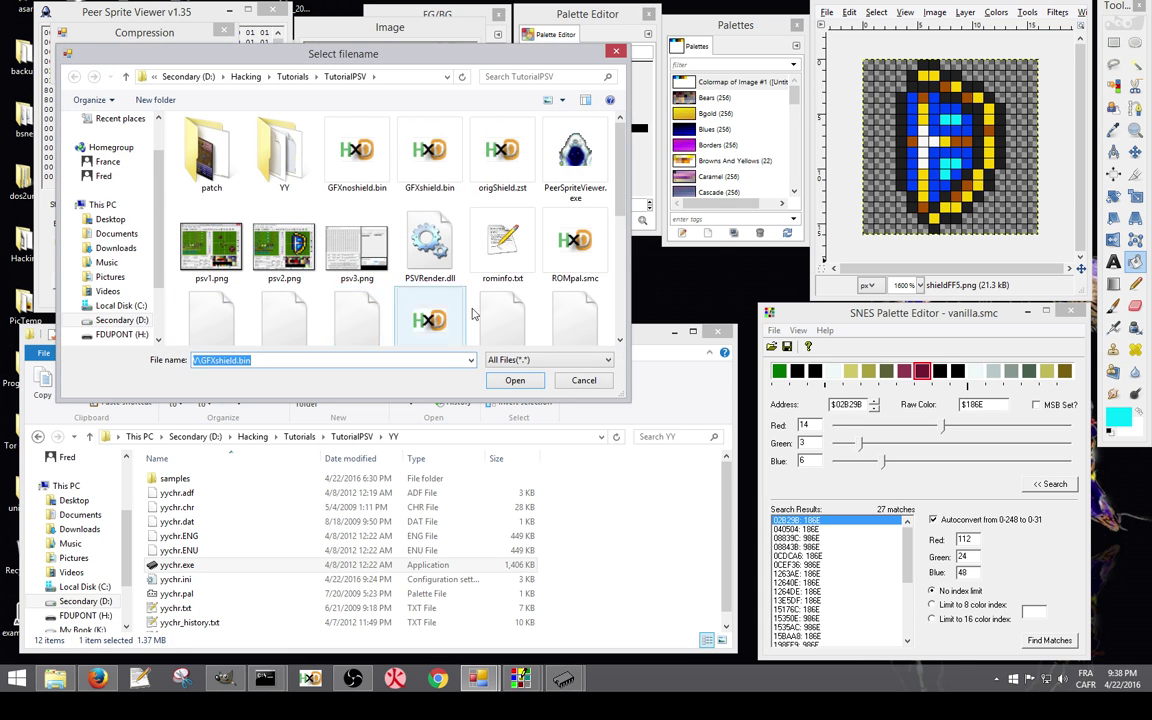
{"action": "scroll", "coordinate": [445, 289], "scroll_direction": "down", "scroll_amount": 5}
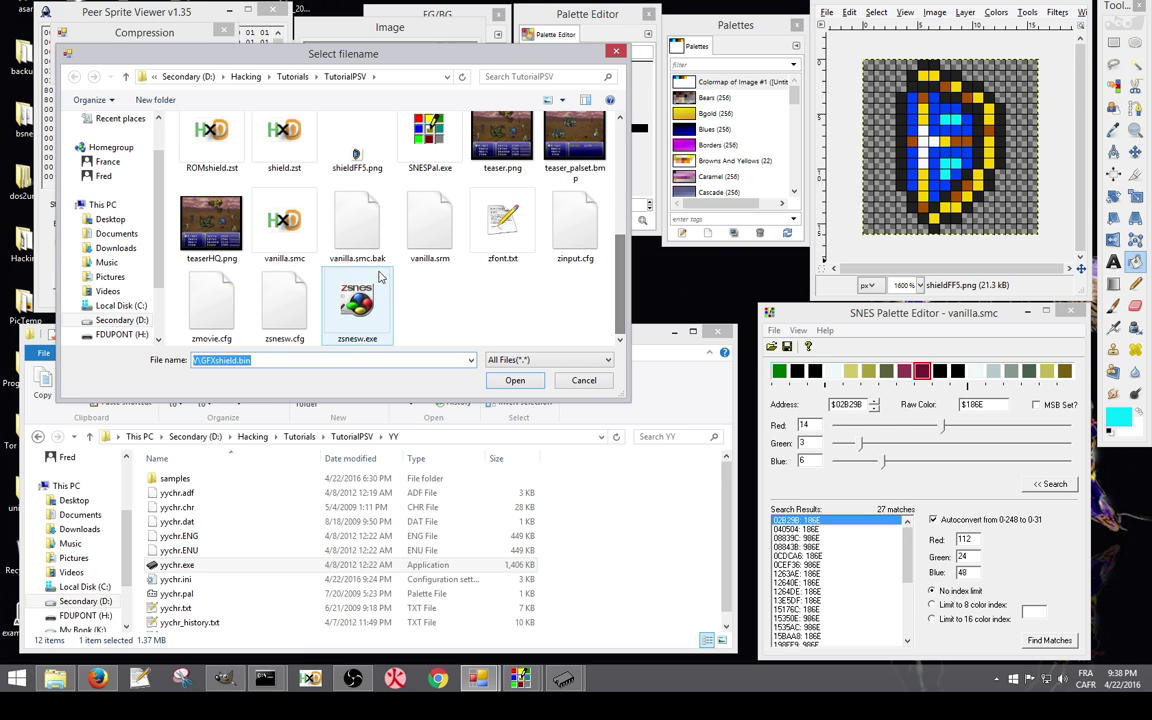
{"action": "left_click", "coordinate": [248, 364]}
{"action": "key", "text": "ctrl+a"}
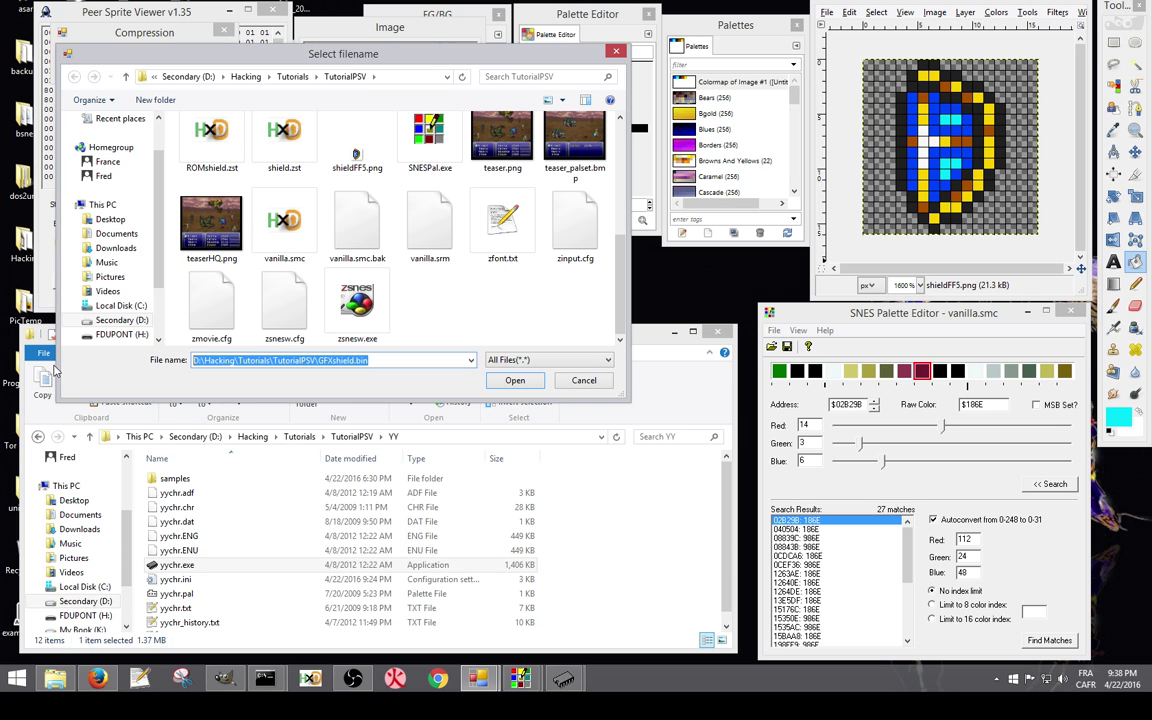
{"action": "type", "text": "vanilla"}
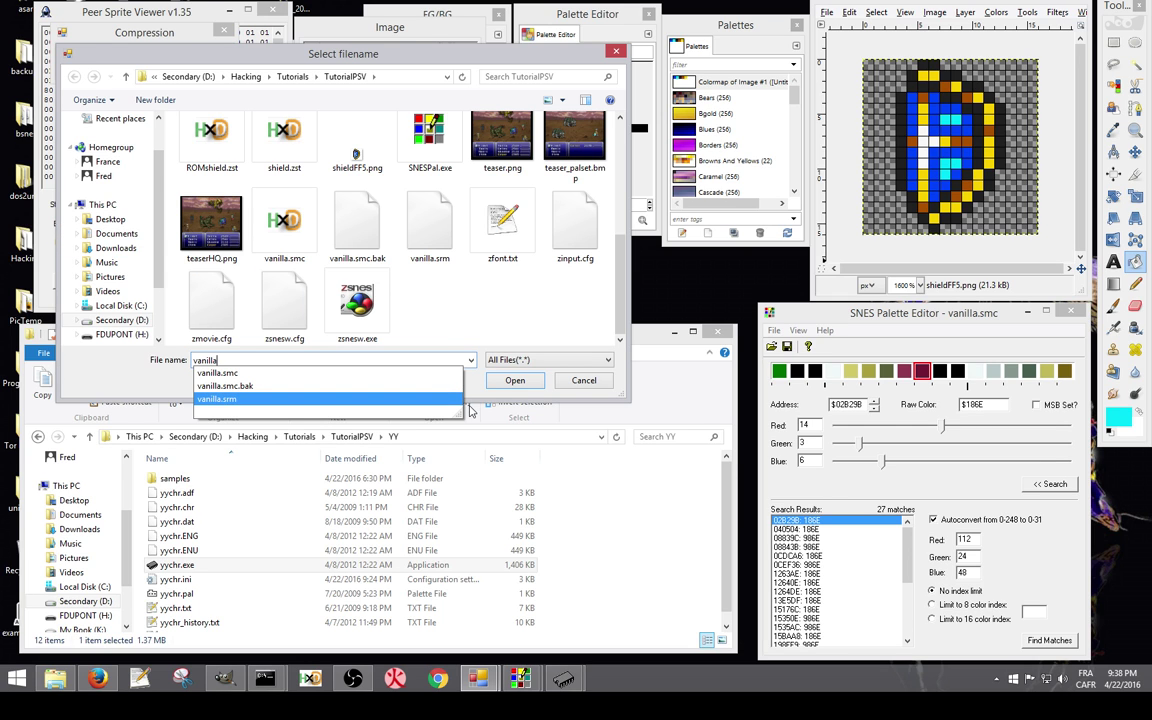
{"action": "left_click", "coordinate": [499, 385]}
{"action": "left_click", "coordinate": [508, 382]}
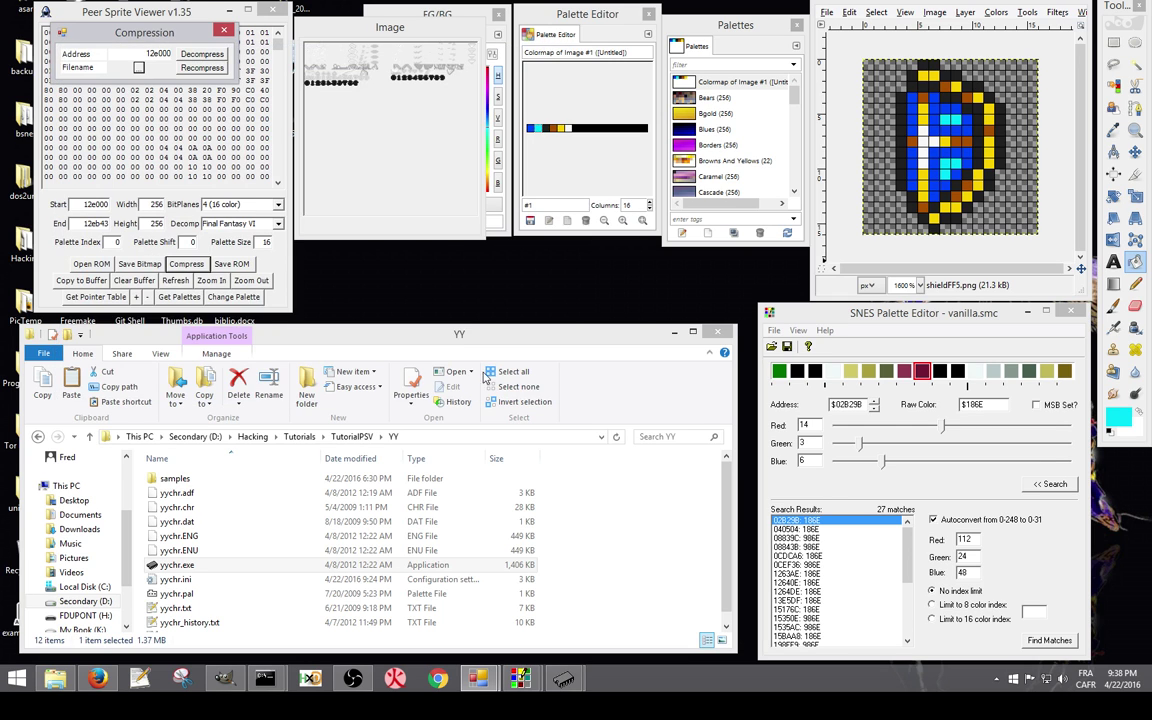
{"action": "left_click", "coordinate": [201, 55]}
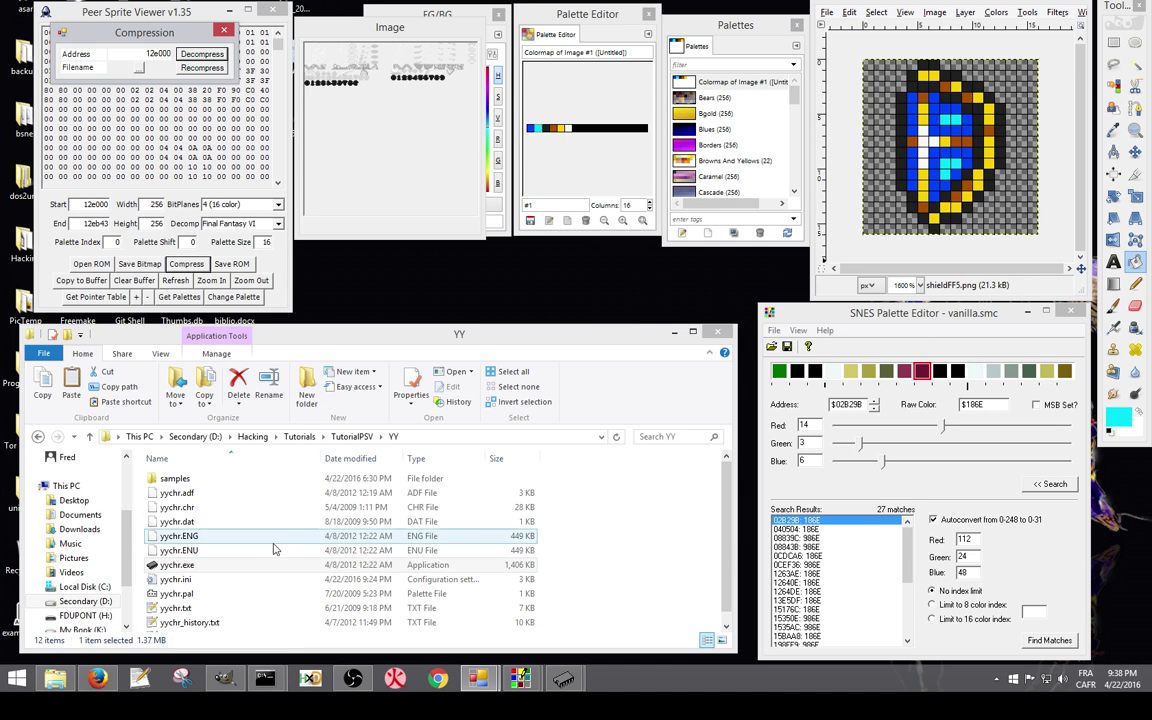
Step: Launch YY-CHR and open vanilla.bin
{"action": "double_click", "coordinate": [252, 565]}
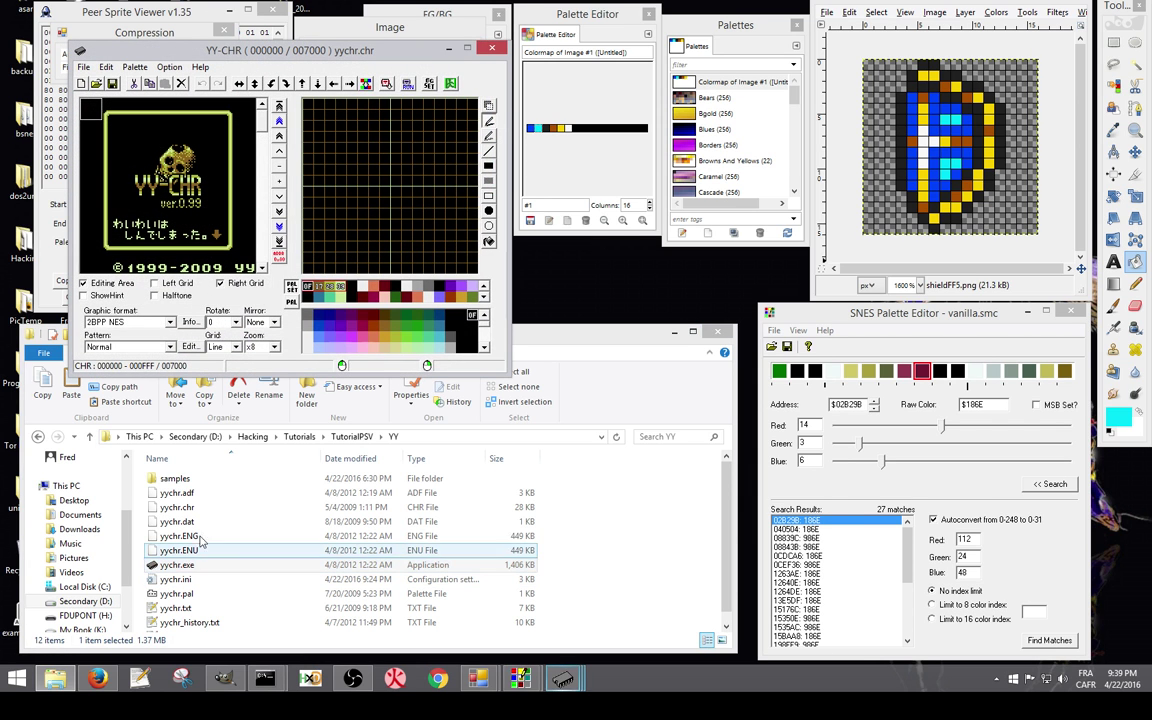
{"action": "left_click", "coordinate": [84, 67]}
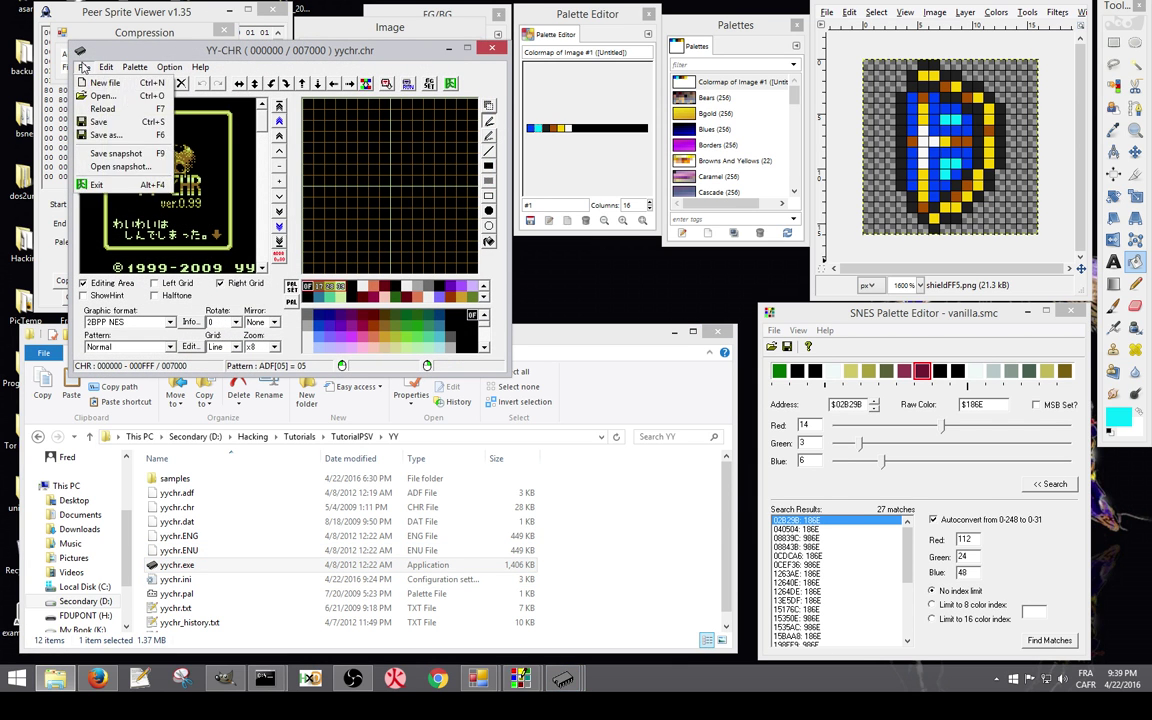
{"action": "left_click", "coordinate": [92, 95]}
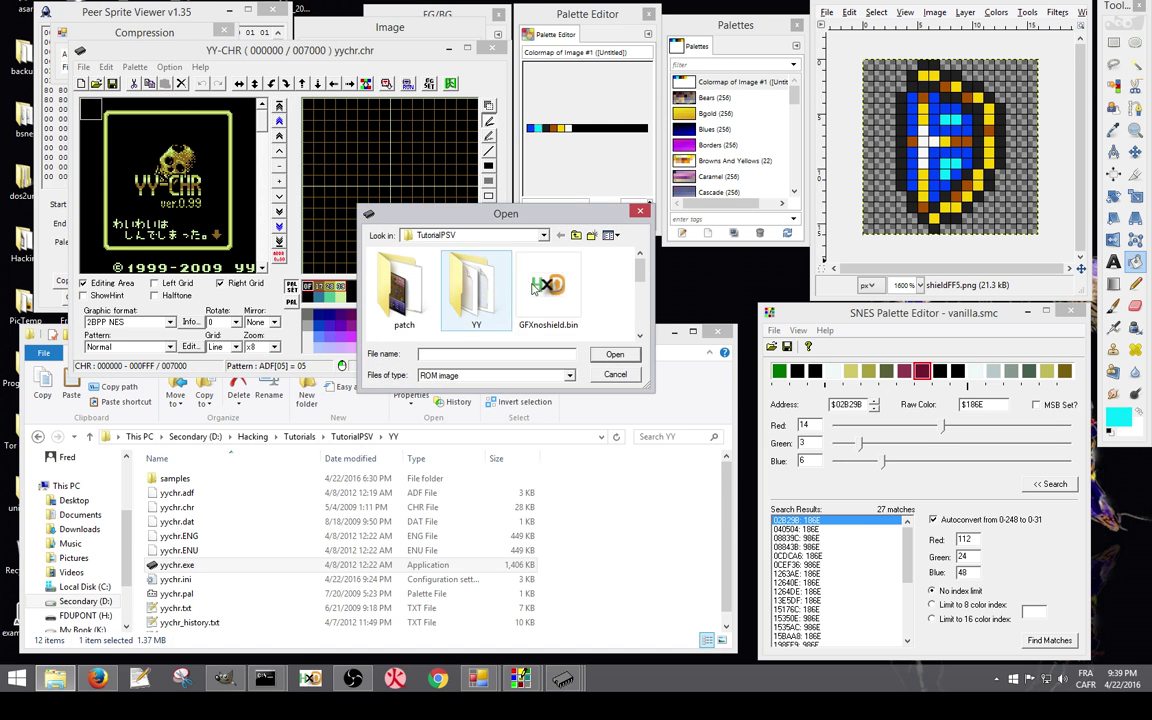
{"action": "left_click_drag", "start_coordinate": [641, 262], "coordinate": [641, 316]}
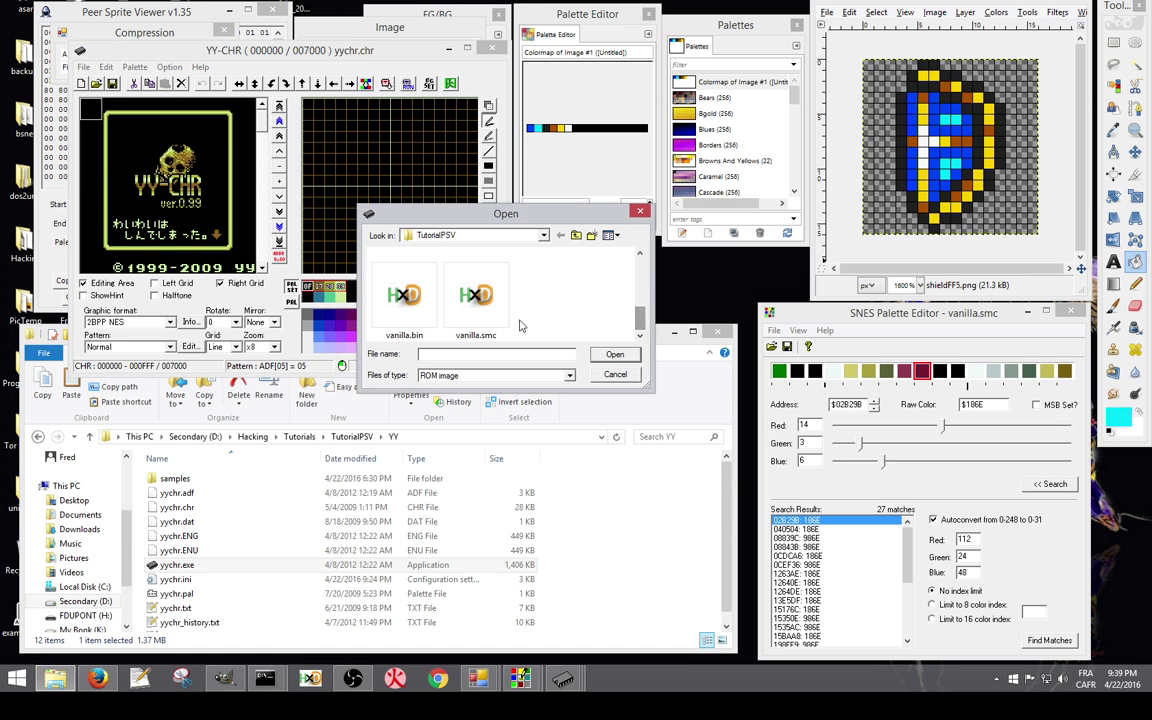
{"action": "double_click", "coordinate": [420, 318]}
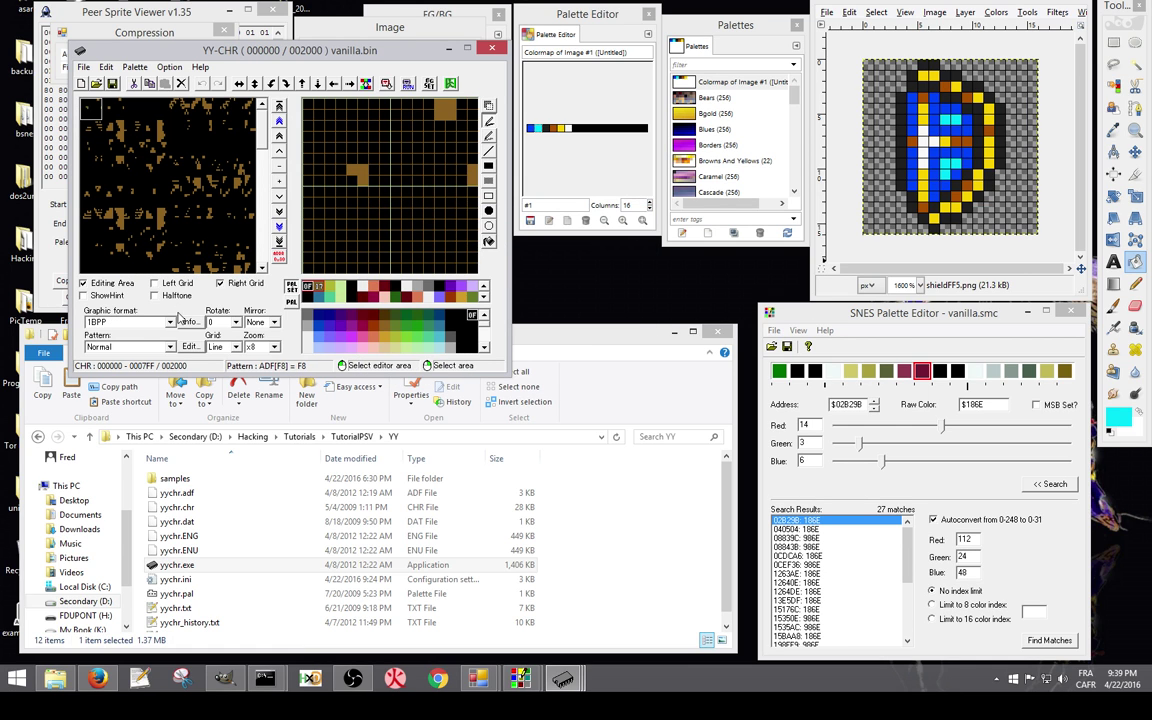
Step: Display the tiles as 4BPP SNES/PCE CG and load the shield tile for editing
{"action": "left_click", "coordinate": [170, 322]}
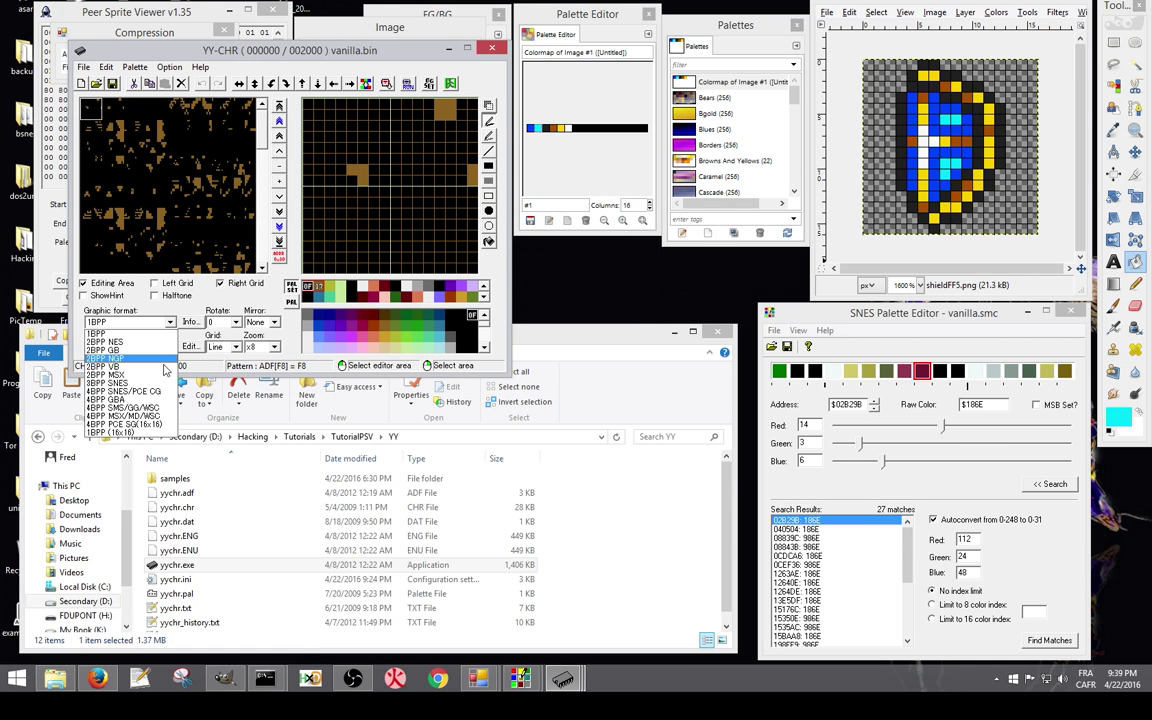
{"action": "left_click", "coordinate": [158, 392]}
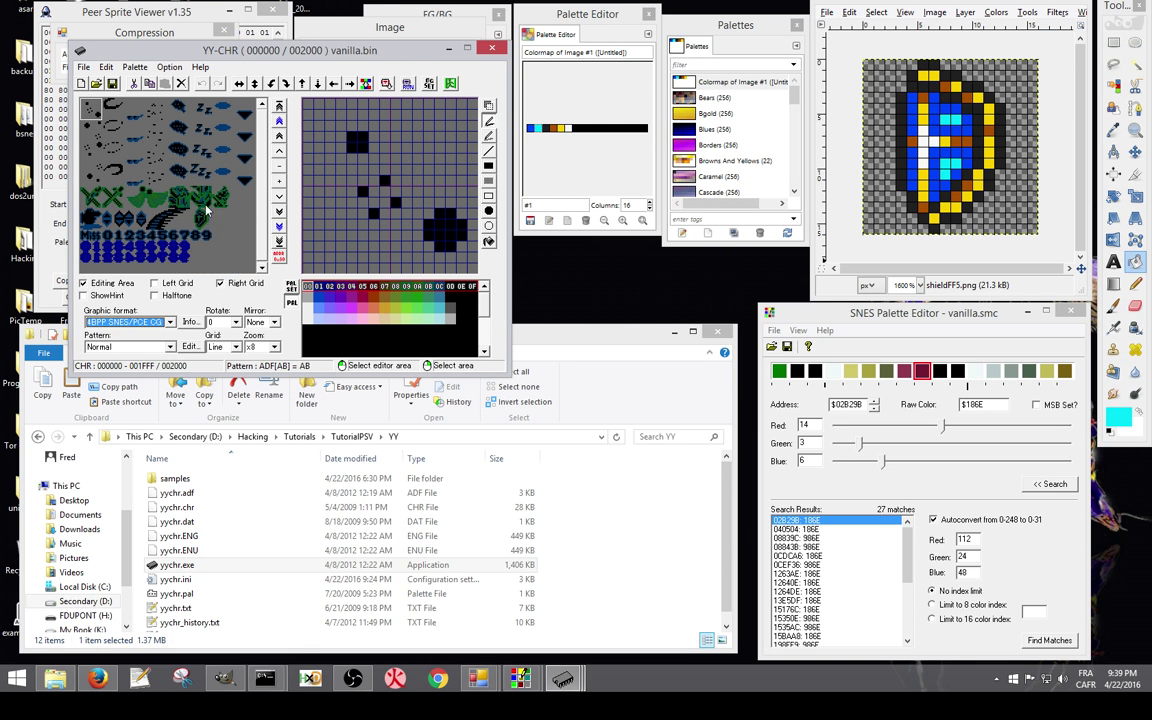
{"action": "left_click_drag", "start_coordinate": [245, 54], "coordinate": [448, 163]}
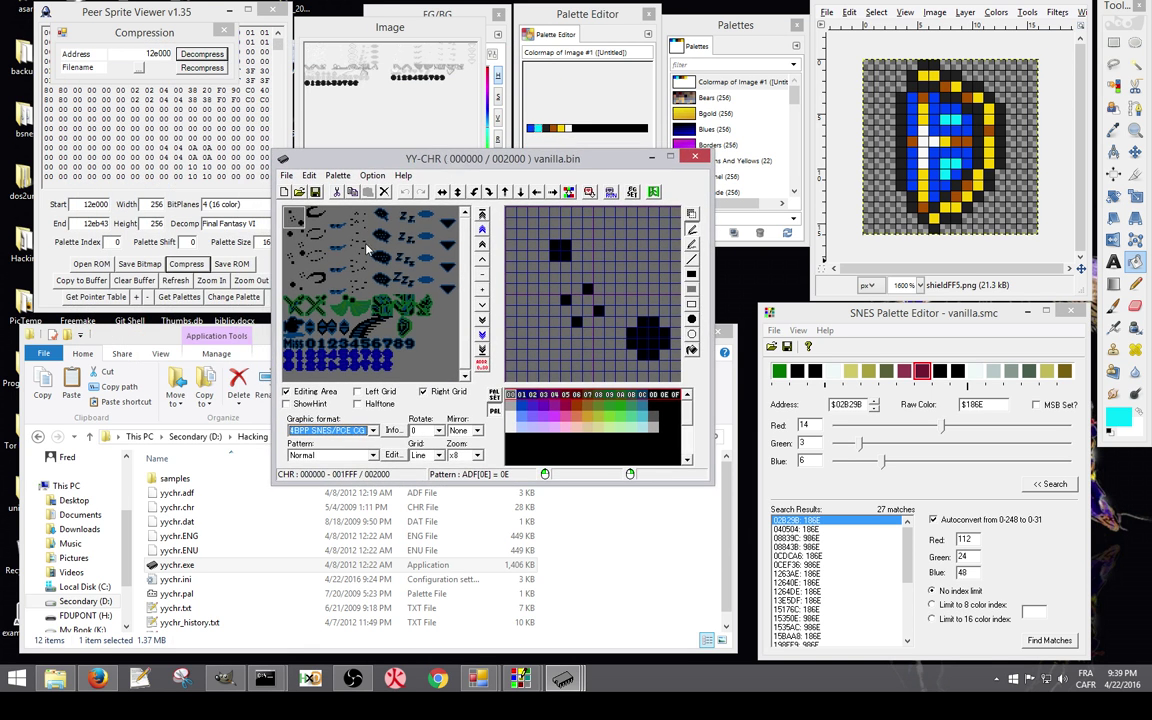
{"action": "left_click", "coordinate": [406, 335]}
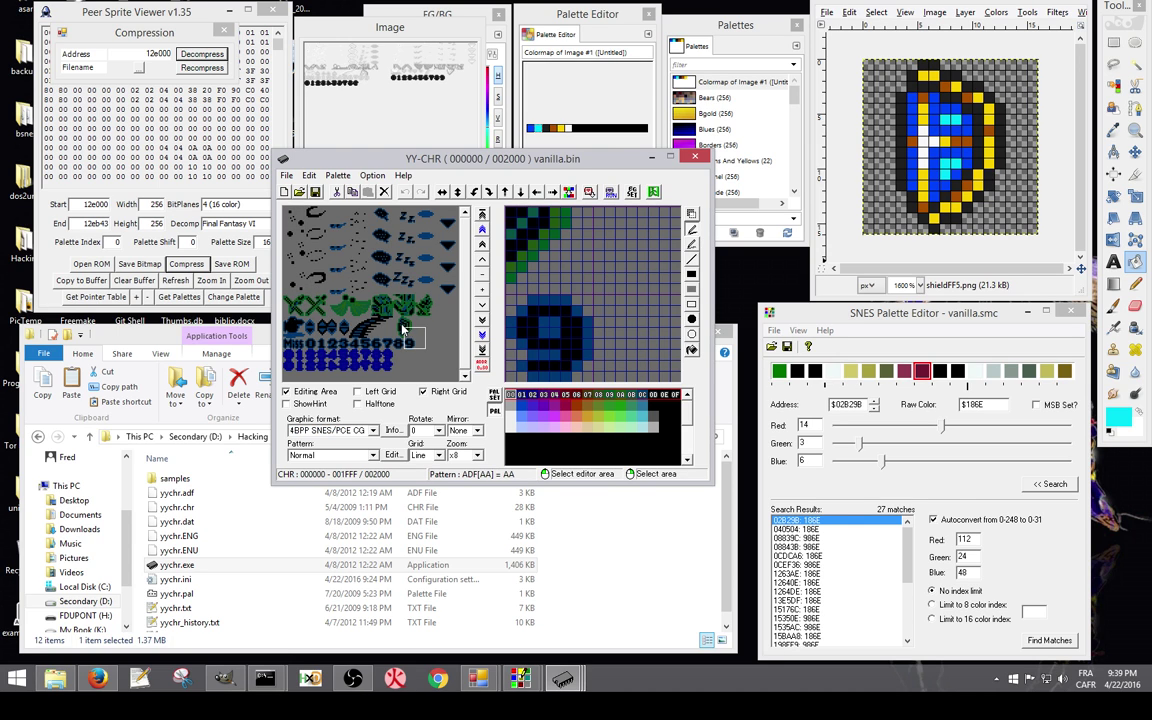
{"action": "left_click", "coordinate": [398, 321]}
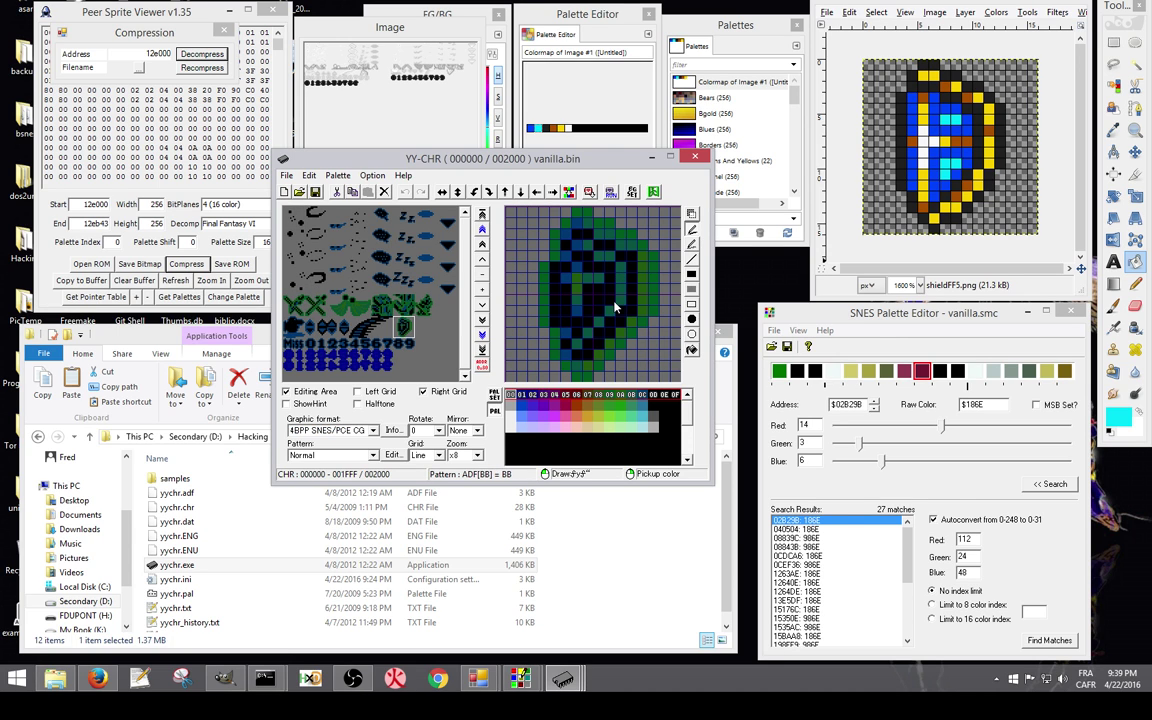
Step: Load the palette from origShield.zst and apply palette row B0–BF to the shield
{"action": "left_click", "coordinate": [340, 176]}
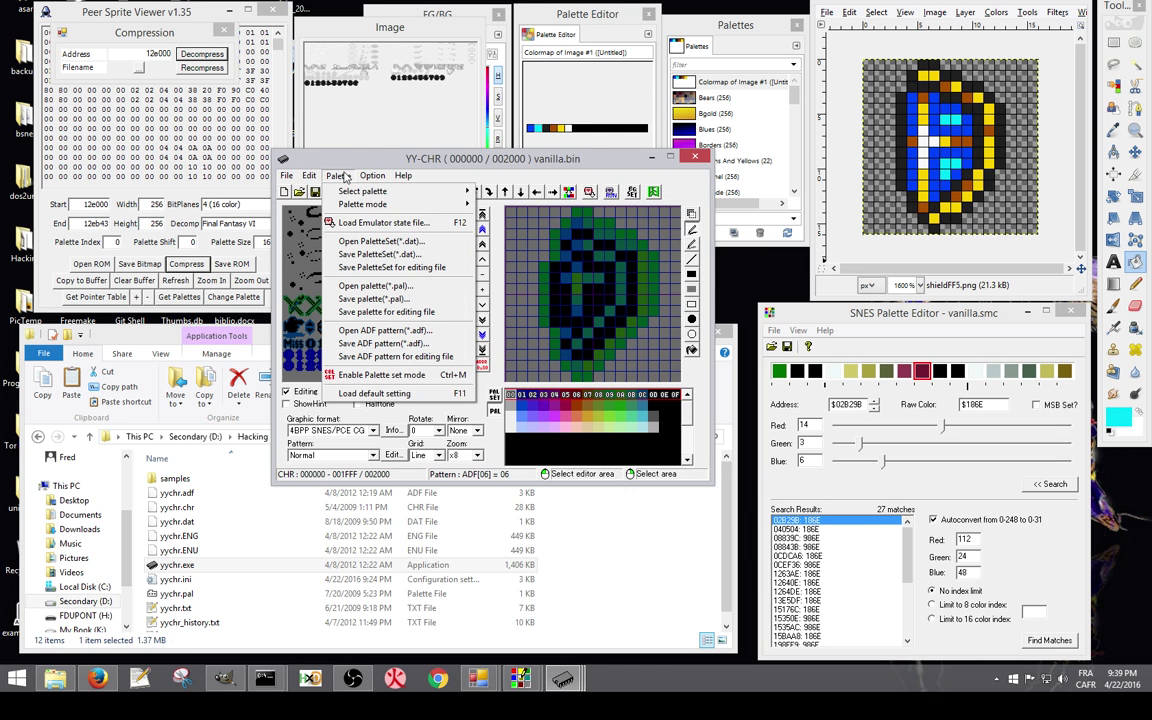
{"action": "left_click", "coordinate": [348, 224]}
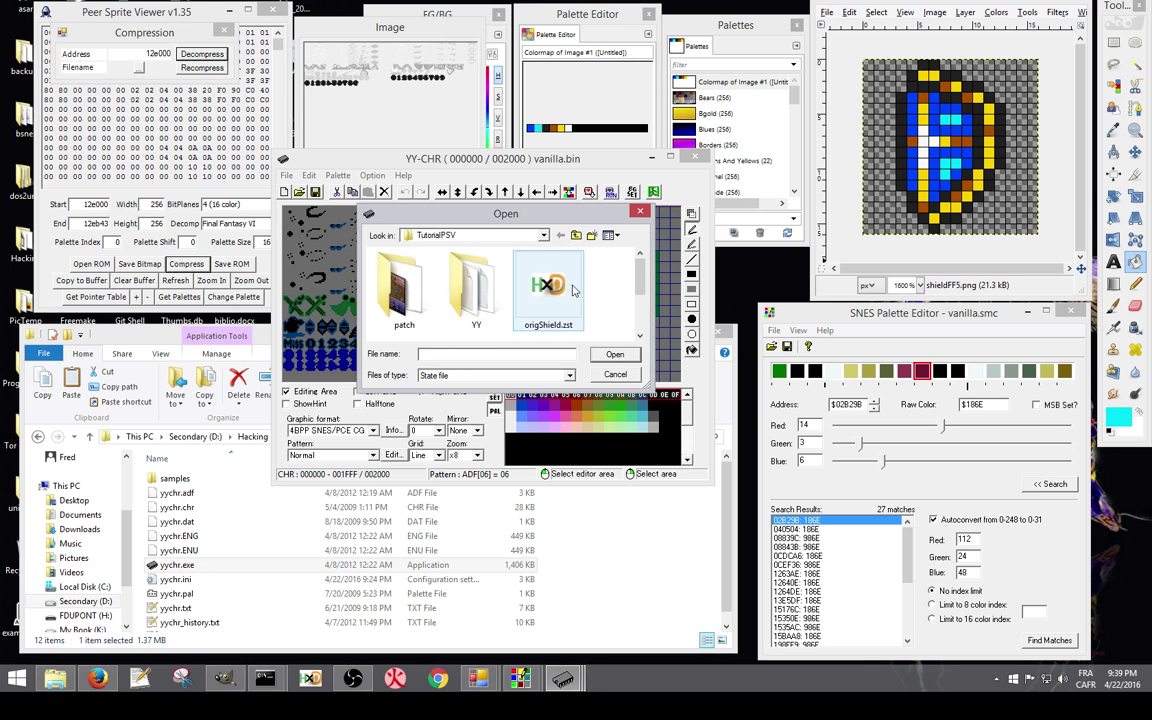
{"action": "double_click", "coordinate": [548, 286]}
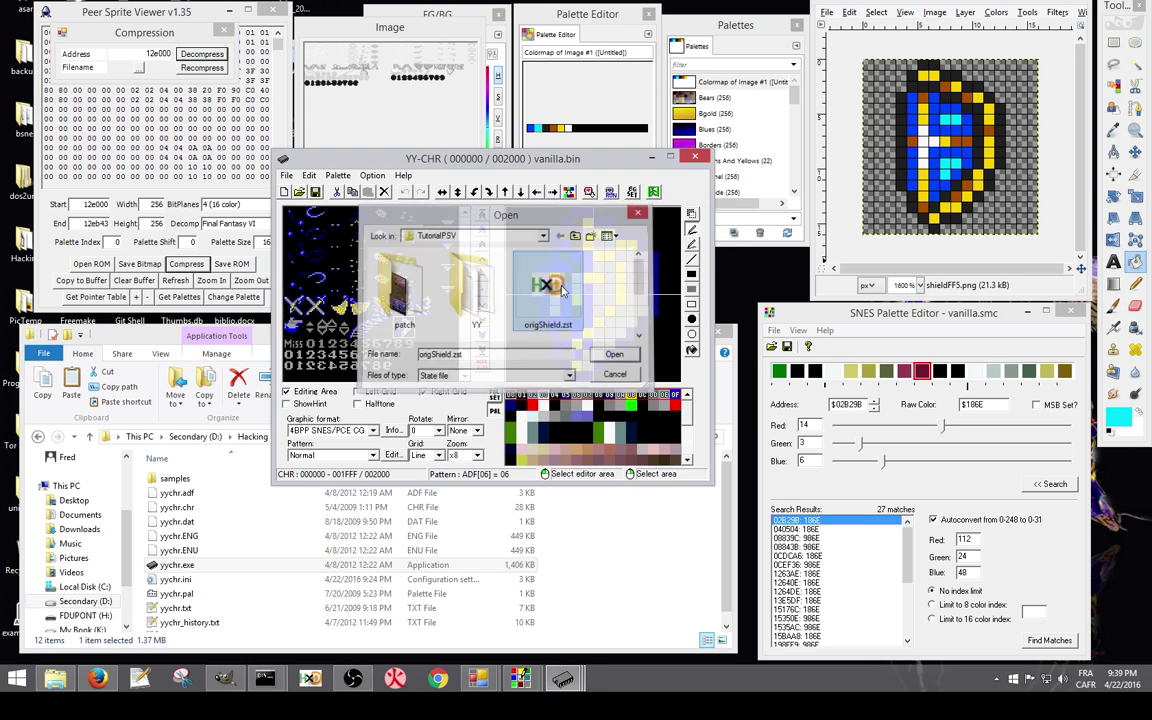
{"action": "left_click_drag", "start_coordinate": [687, 416], "coordinate": [688, 450]}
{"action": "left_click", "coordinate": [650, 420]}
{"action": "left_click", "coordinate": [657, 437]}
{"action": "scroll", "coordinate": [657, 437], "scroll_direction": "down", "scroll_amount": 2}
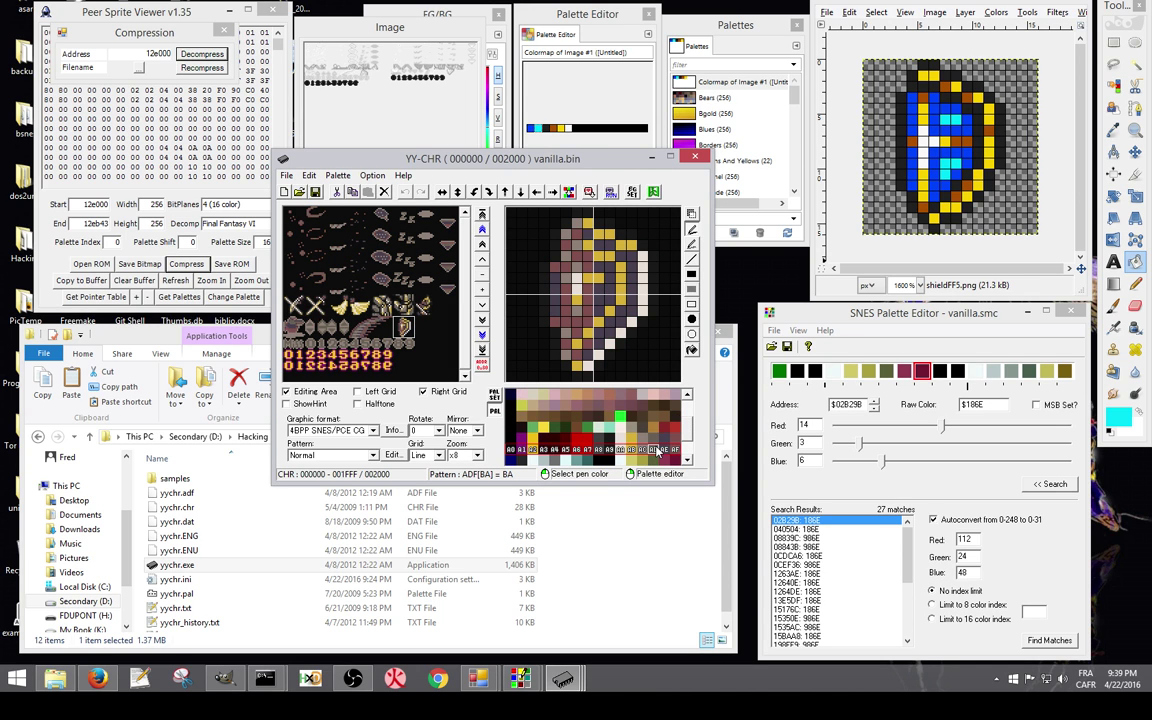
{"action": "scroll", "coordinate": [648, 438], "scroll_direction": "down", "scroll_amount": 1}
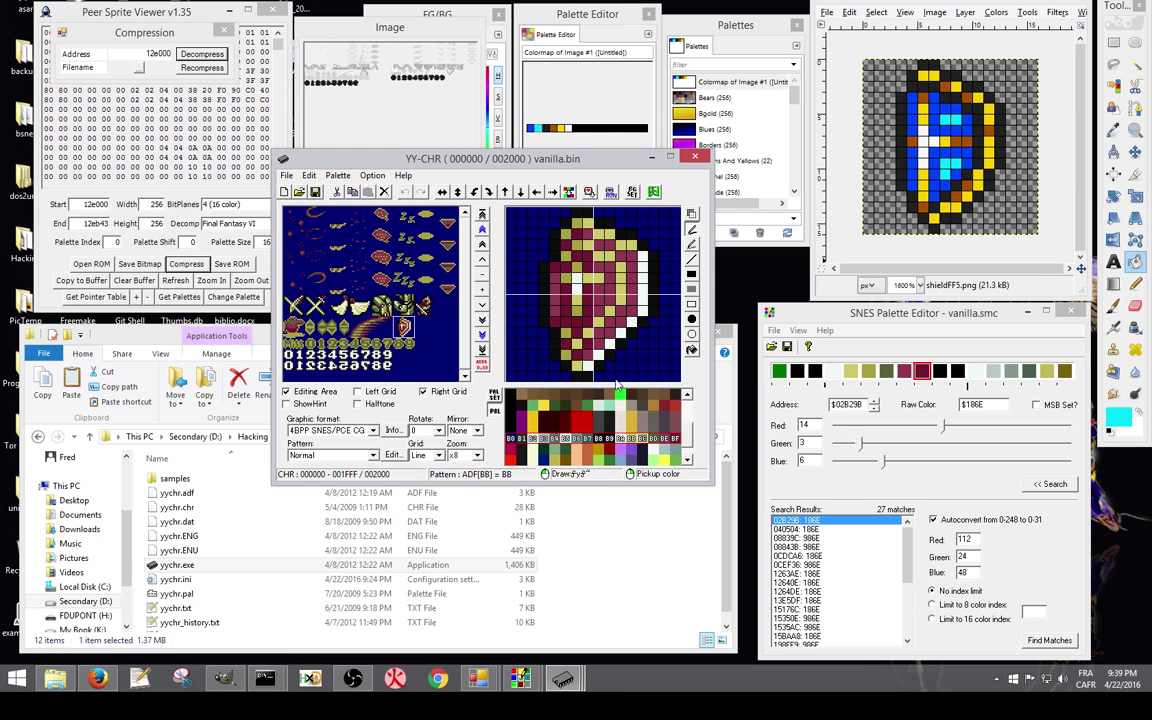
Step: Inspect palette entry BF's colour values, a dark red of 70, 3, 30
{"action": "right_click", "coordinate": [676, 441]}
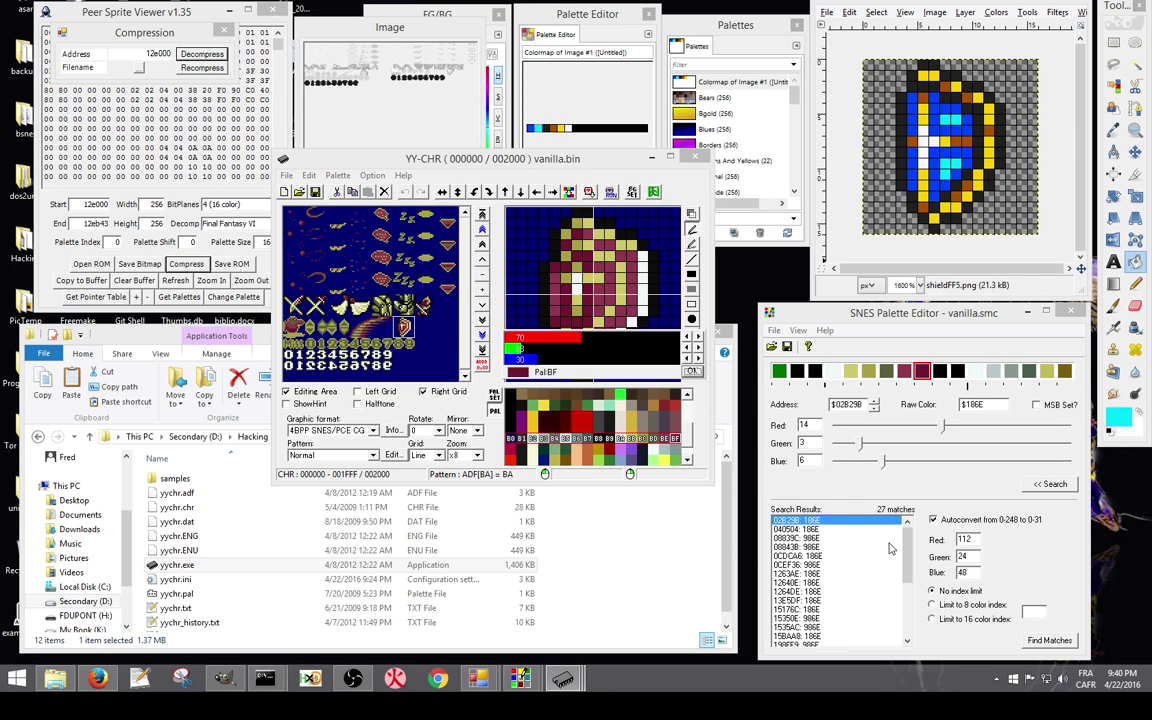
Step: Search the ROM from address $00 for colour 112, 24, 48 with an 8-colour index limit
{"action": "double_click", "coordinate": [963, 538]}
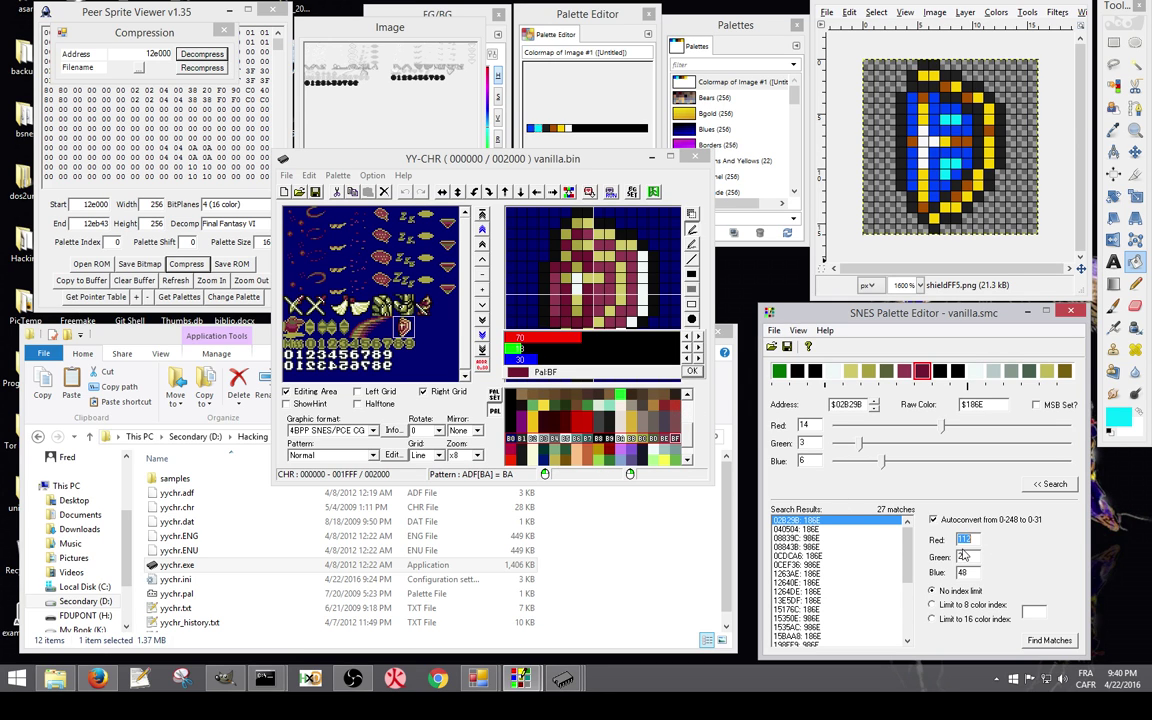
{"action": "double_click", "coordinate": [963, 556]}
{"action": "left_click", "coordinate": [932, 590]}
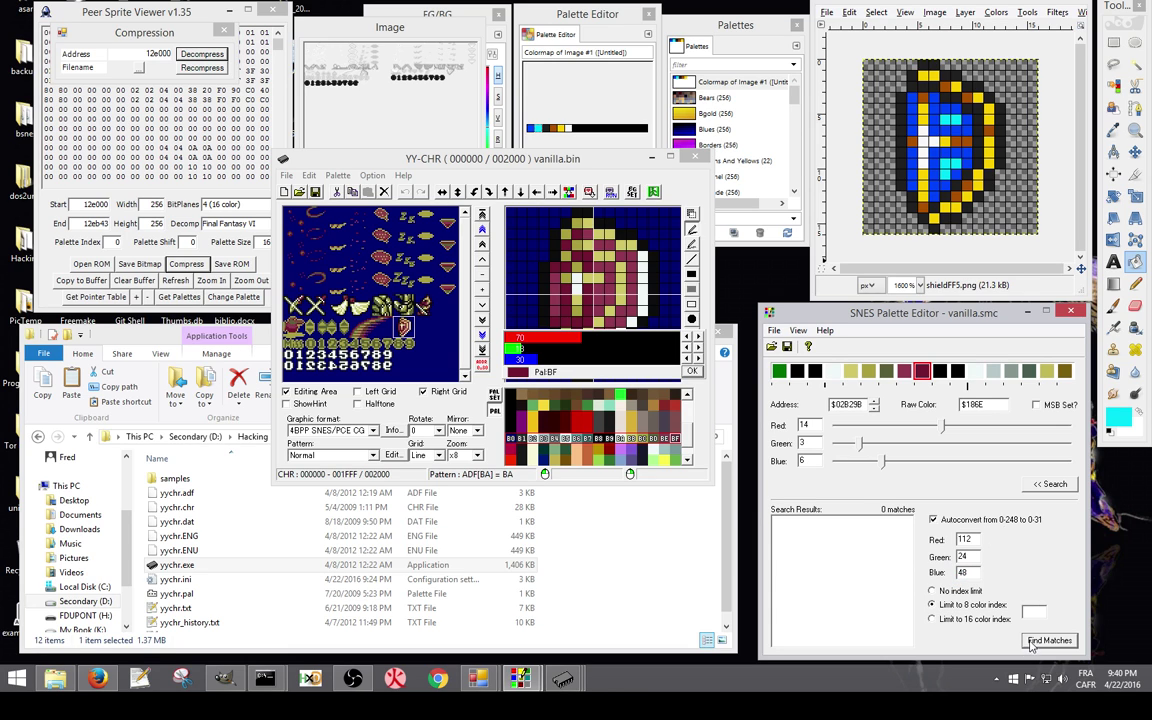
{"action": "left_click", "coordinate": [966, 619]}
{"action": "left_click", "coordinate": [940, 604]}
{"action": "double_click", "coordinate": [855, 405]}
{"action": "type", "text": "00"}
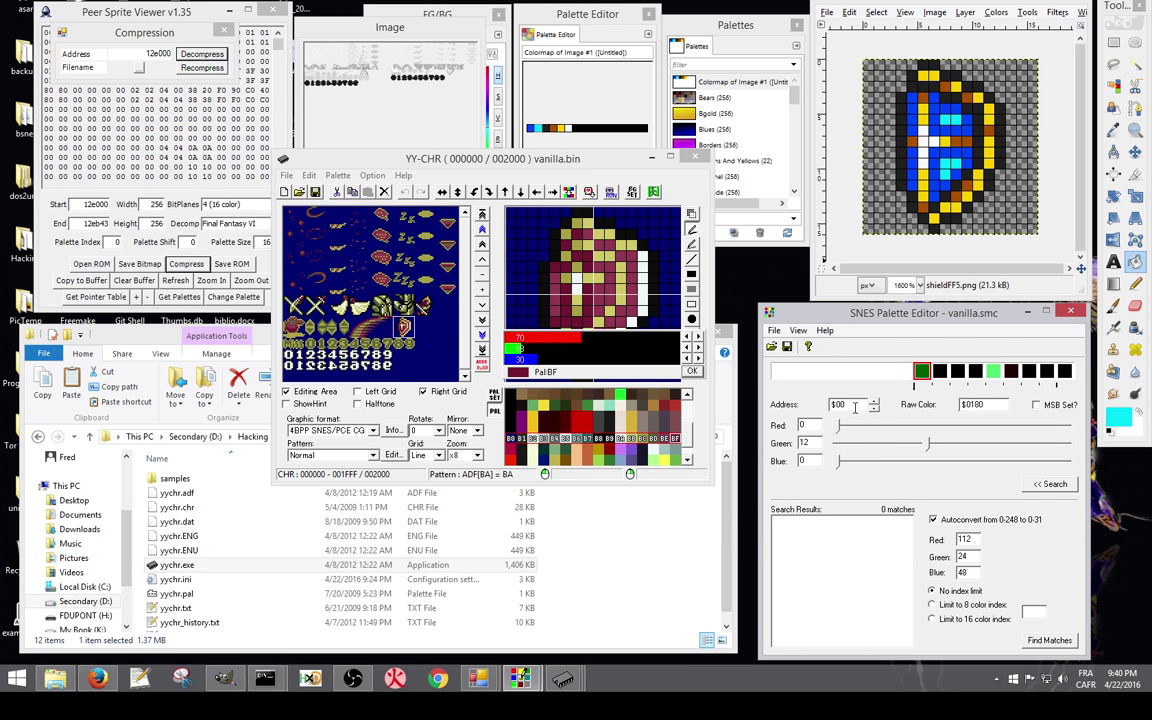
{"action": "left_click", "coordinate": [1050, 641]}
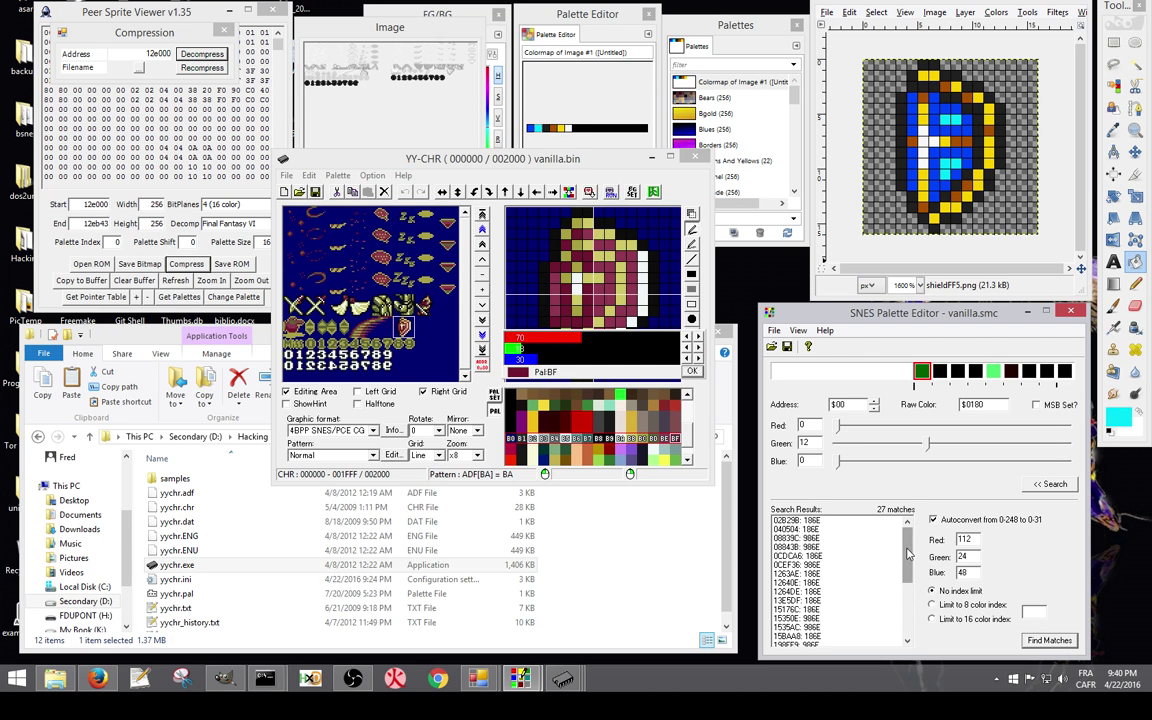
Step: Browse matches 2F5A16, 2834AA, 275F39, 08843B, 13E5DF and 15350E, returning to 02B29B
{"action": "left_click_drag", "start_coordinate": [907, 553], "coordinate": [907, 612]}
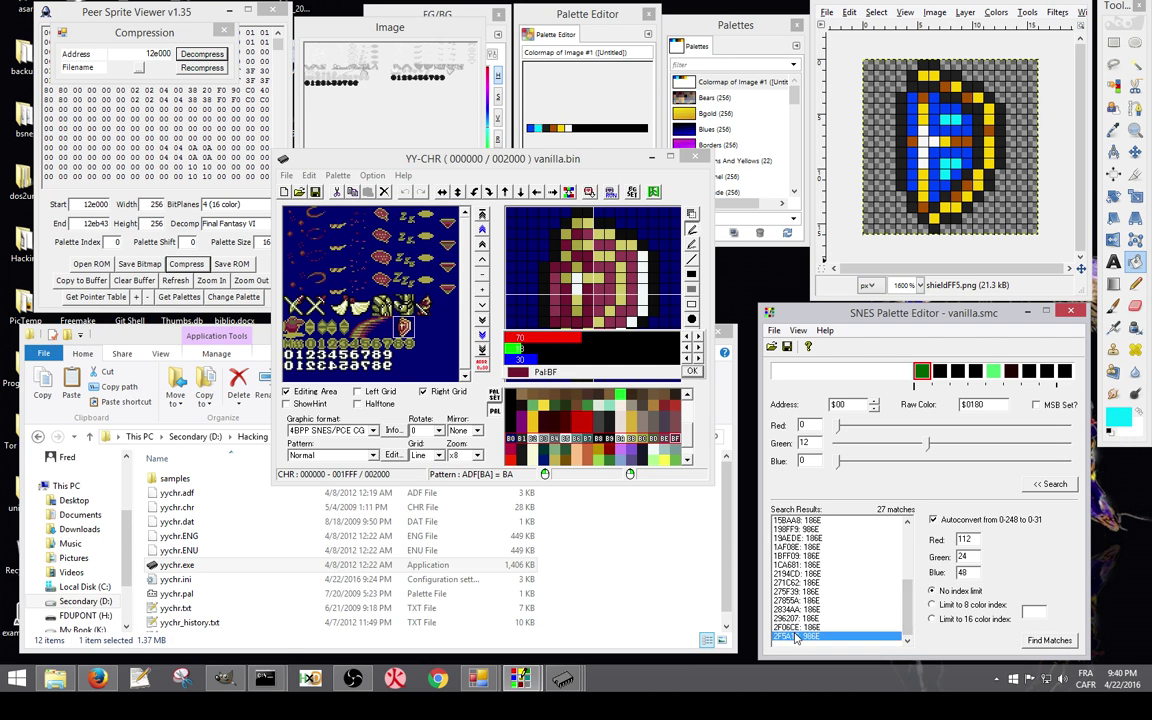
{"action": "left_click", "coordinate": [796, 637]}
{"action": "left_click", "coordinate": [796, 610]}
{"action": "left_click", "coordinate": [796, 593]}
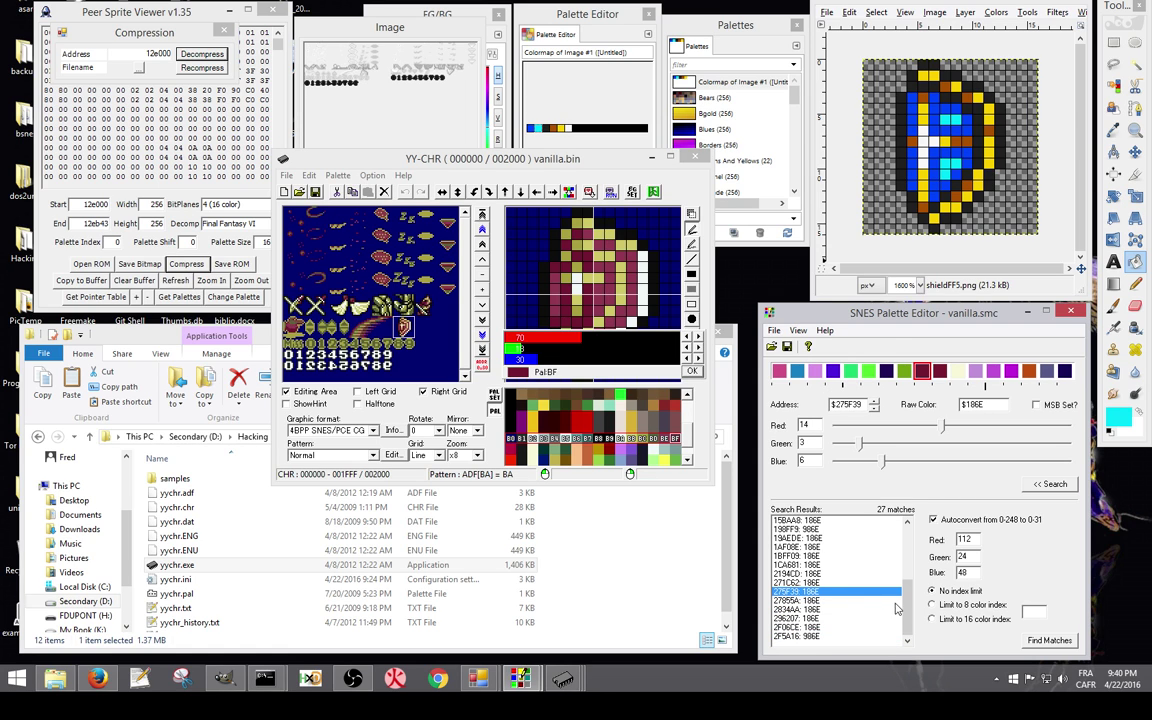
{"action": "scroll", "coordinate": [894, 560], "scroll_direction": "up", "scroll_amount": 5}
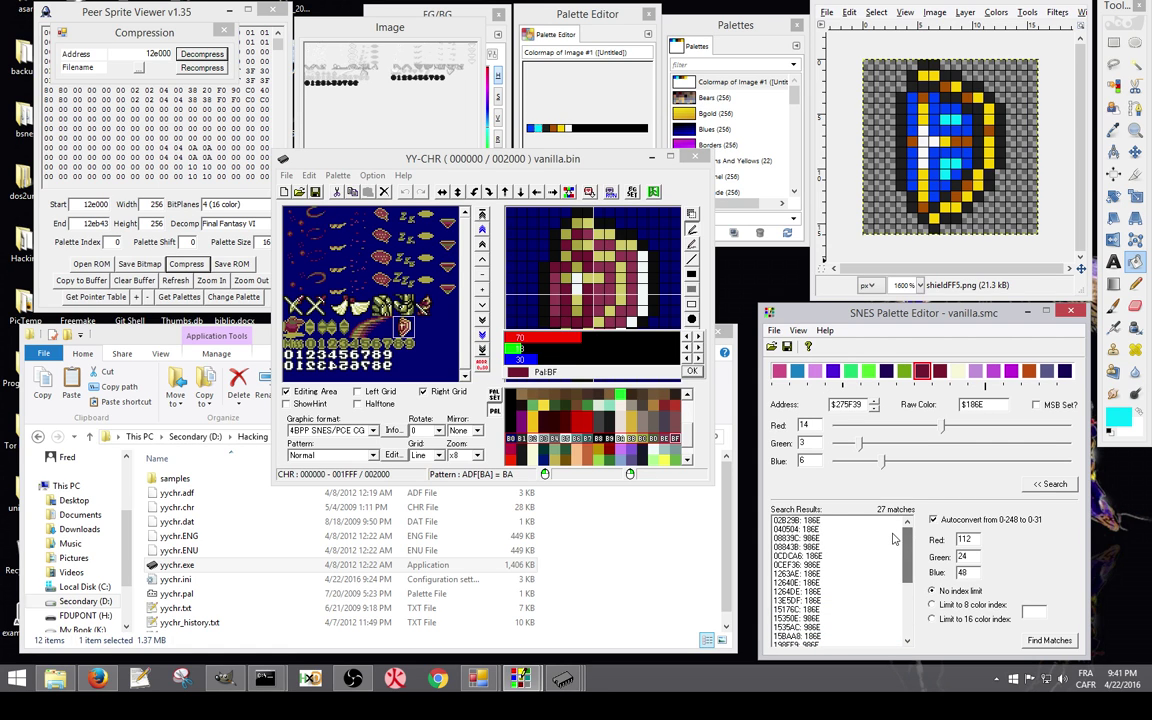
{"action": "left_click", "coordinate": [812, 547]}
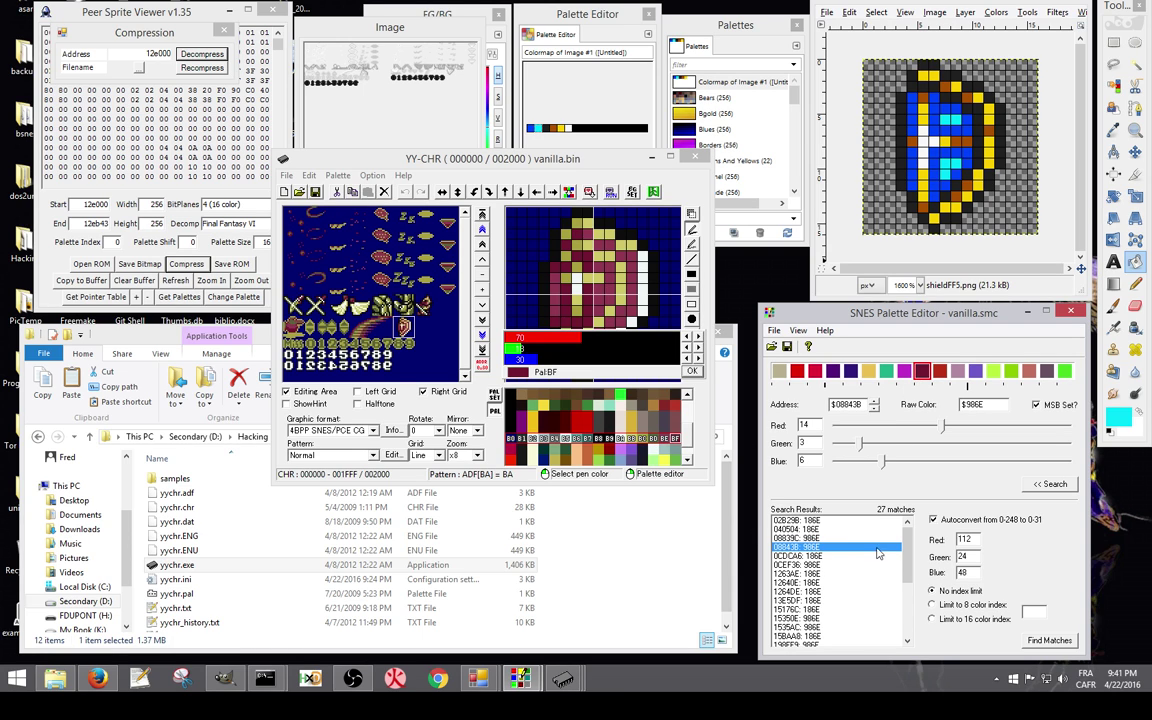
{"action": "scroll", "coordinate": [911, 556], "scroll_direction": "down", "scroll_amount": 1}
{"action": "left_click", "coordinate": [878, 581]}
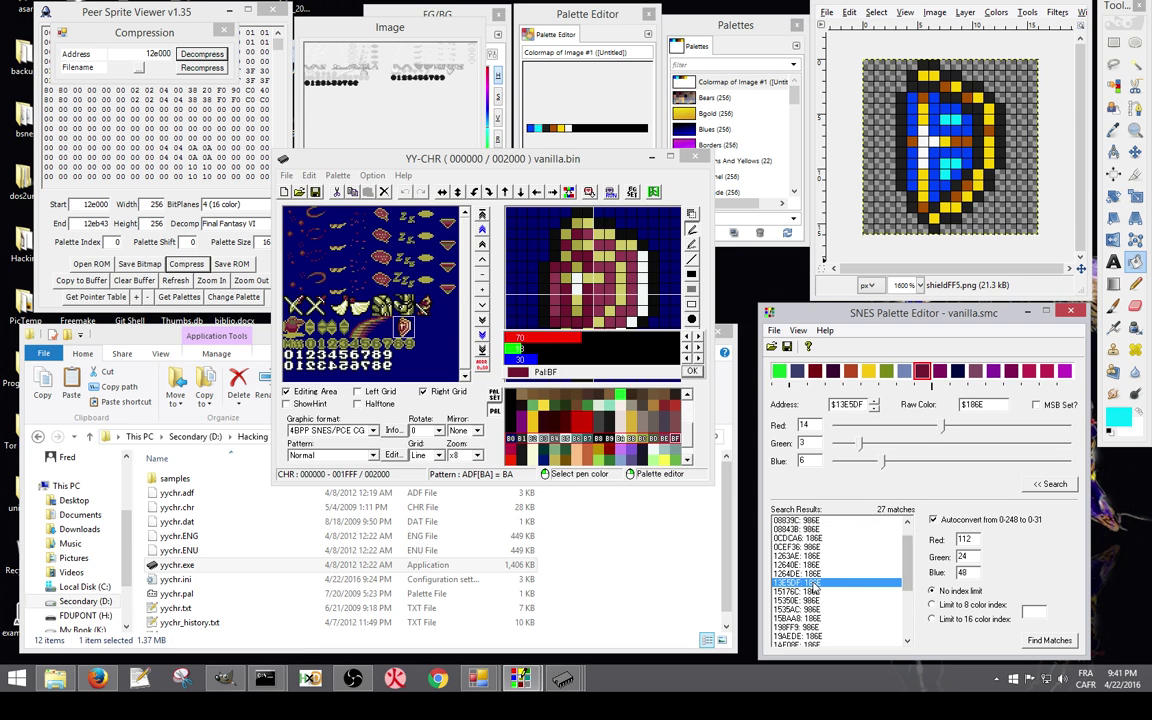
{"action": "key", "text": "Down"}
{"action": "key", "text": "Down"}
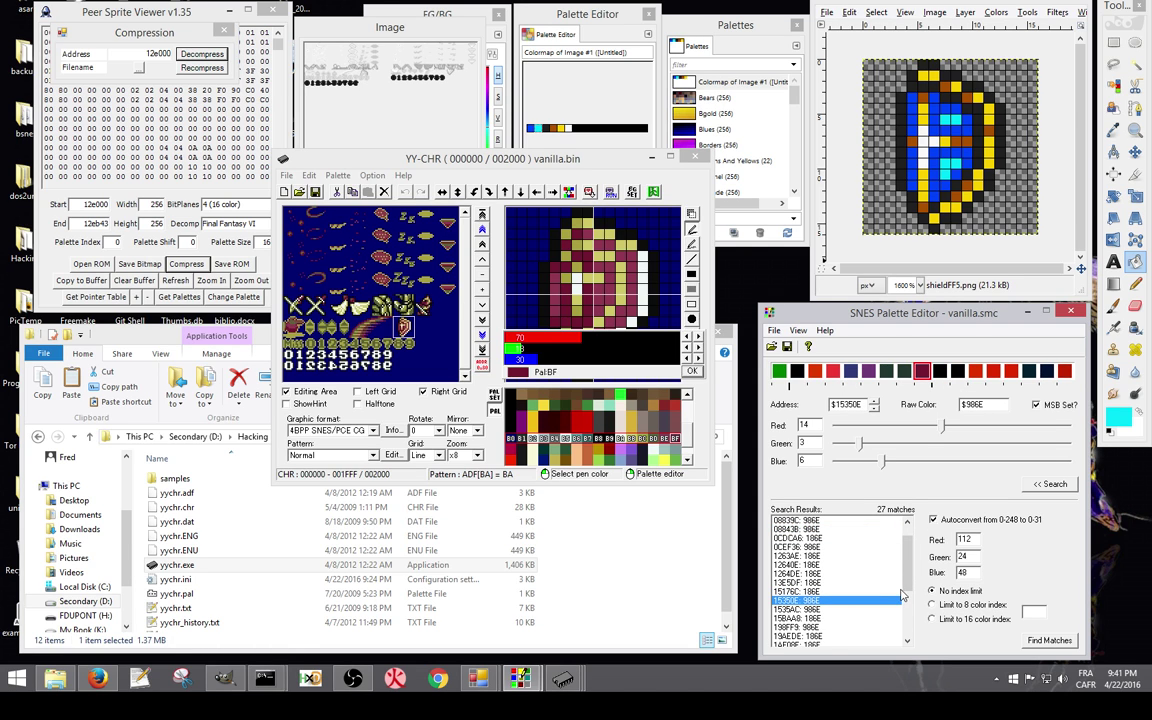
{"action": "scroll", "coordinate": [908, 555], "scroll_direction": "up", "scroll_amount": 1}
{"action": "left_click", "coordinate": [815, 521]}
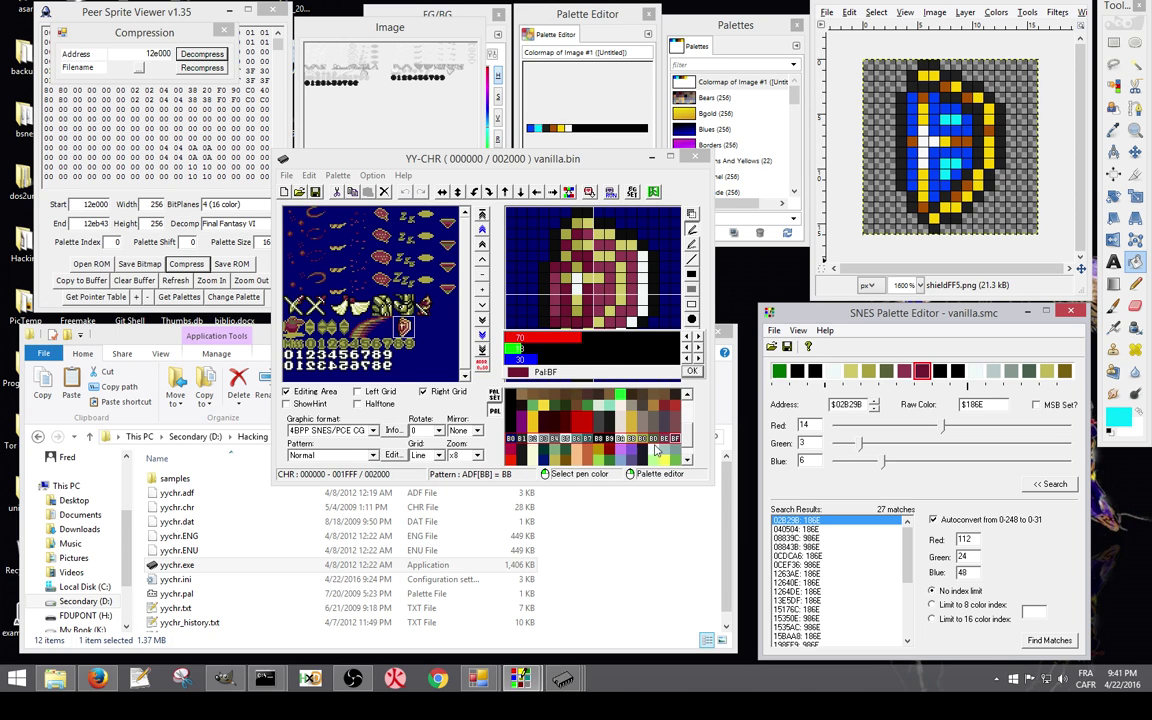
Step: Close the colour popup, move the tile editor aside, and bring up GIMP's foreground colour details
{"action": "left_click", "coordinate": [606, 400]}
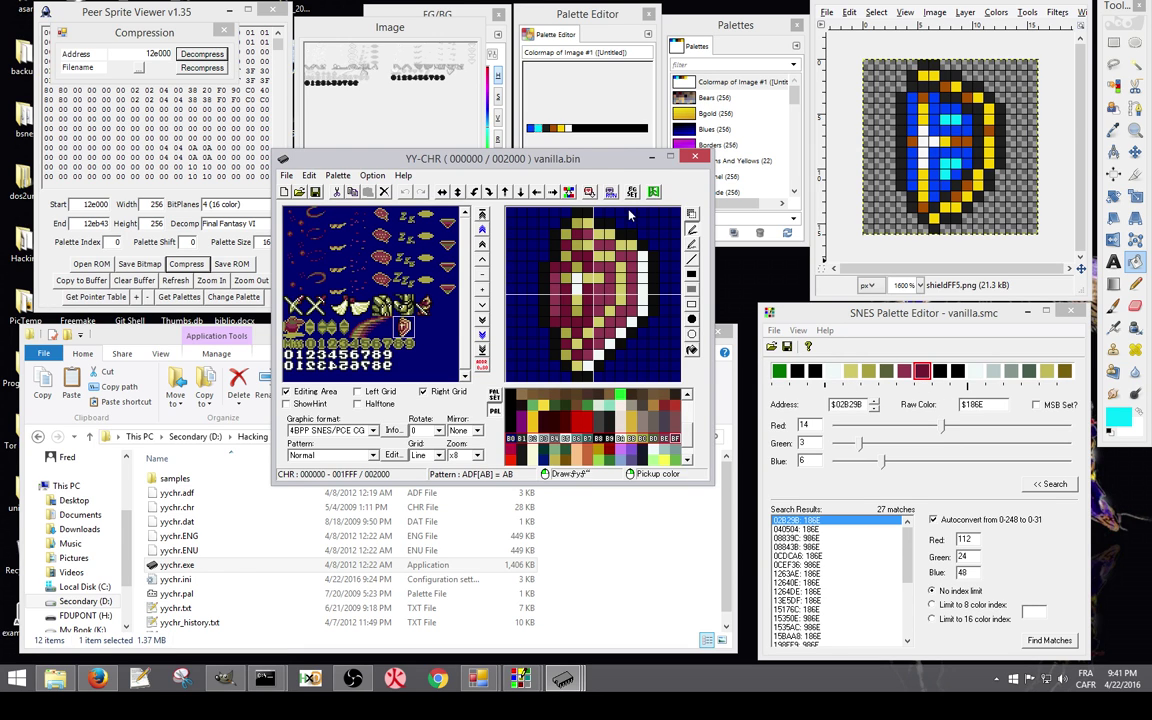
{"action": "left_click", "coordinate": [669, 157]}
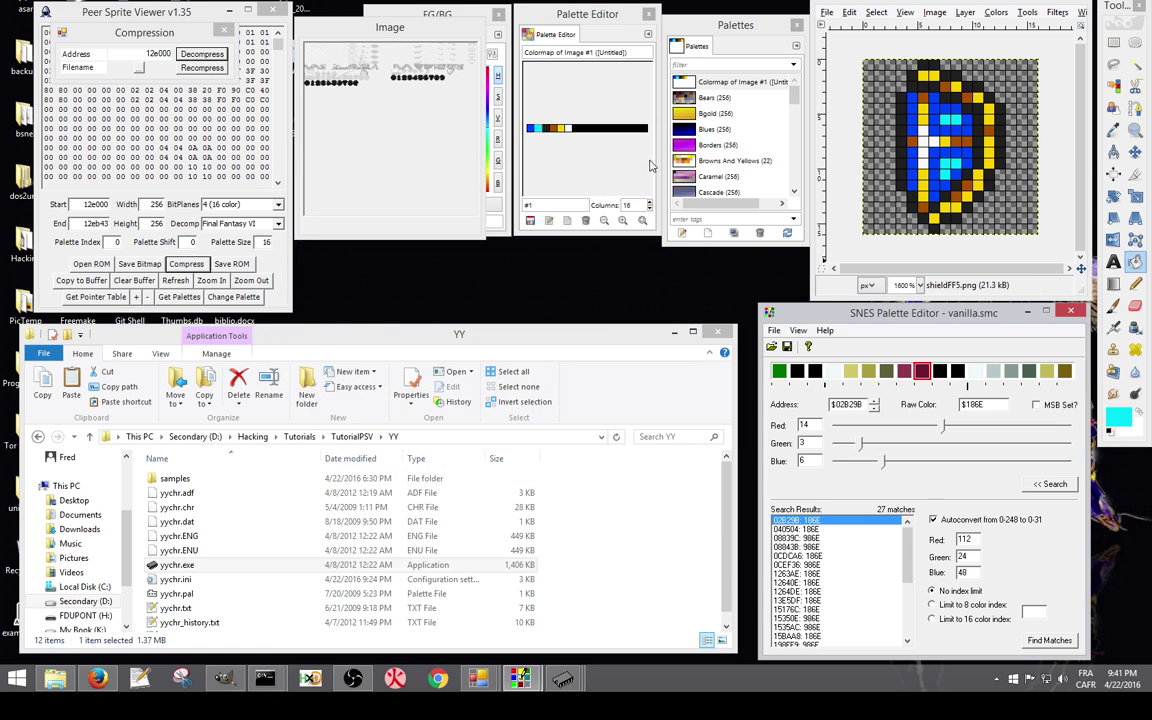
{"action": "left_click", "coordinate": [412, 13]}
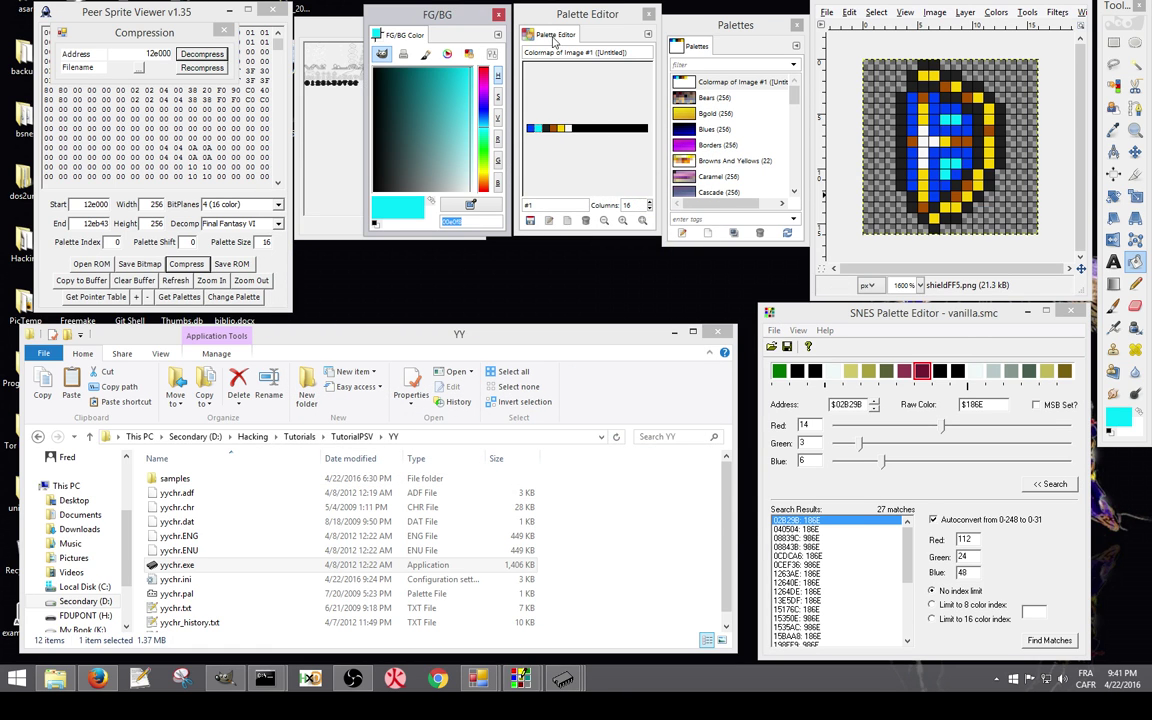
Step: Read the shield's colormap entries #2–#4, ending with the yellow hex value f8d000 selected
{"action": "left_click", "coordinate": [546, 129]}
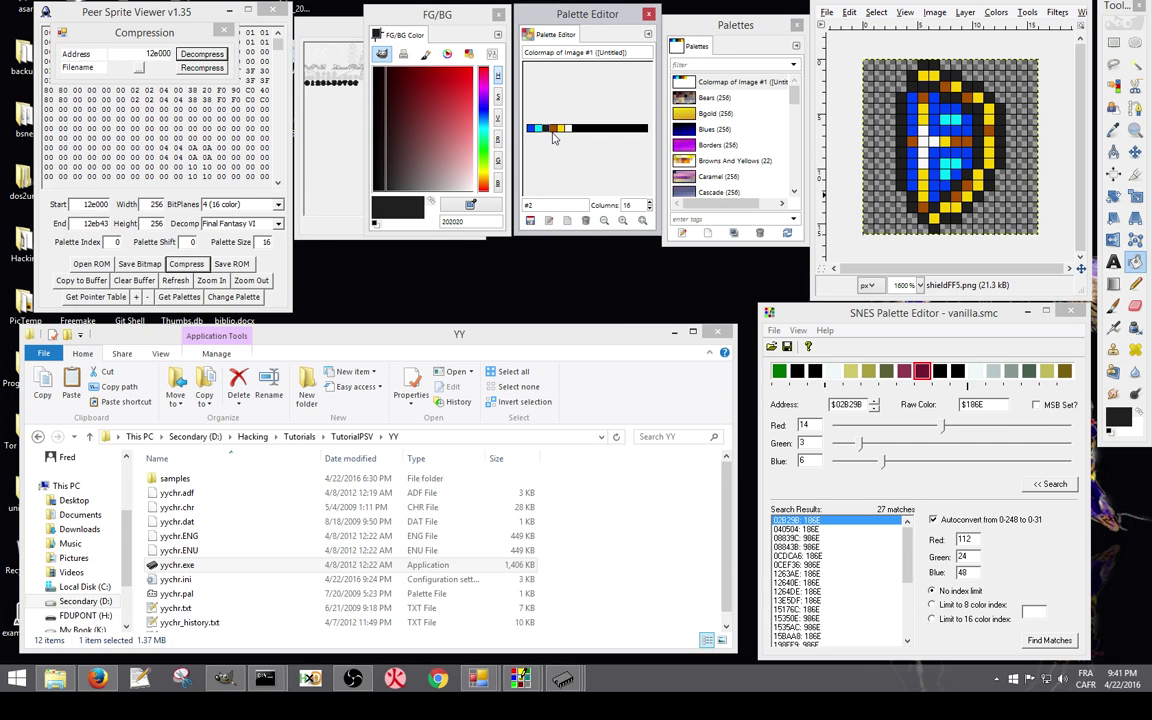
{"action": "left_click", "coordinate": [553, 130]}
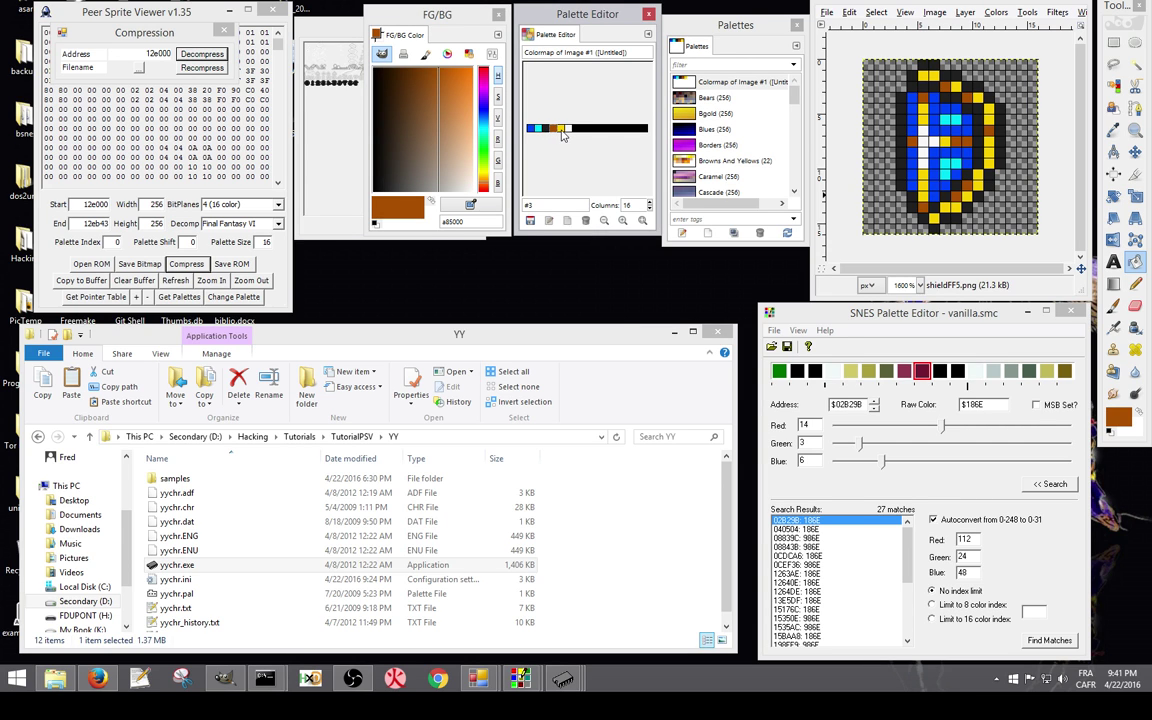
{"action": "left_click", "coordinate": [561, 129]}
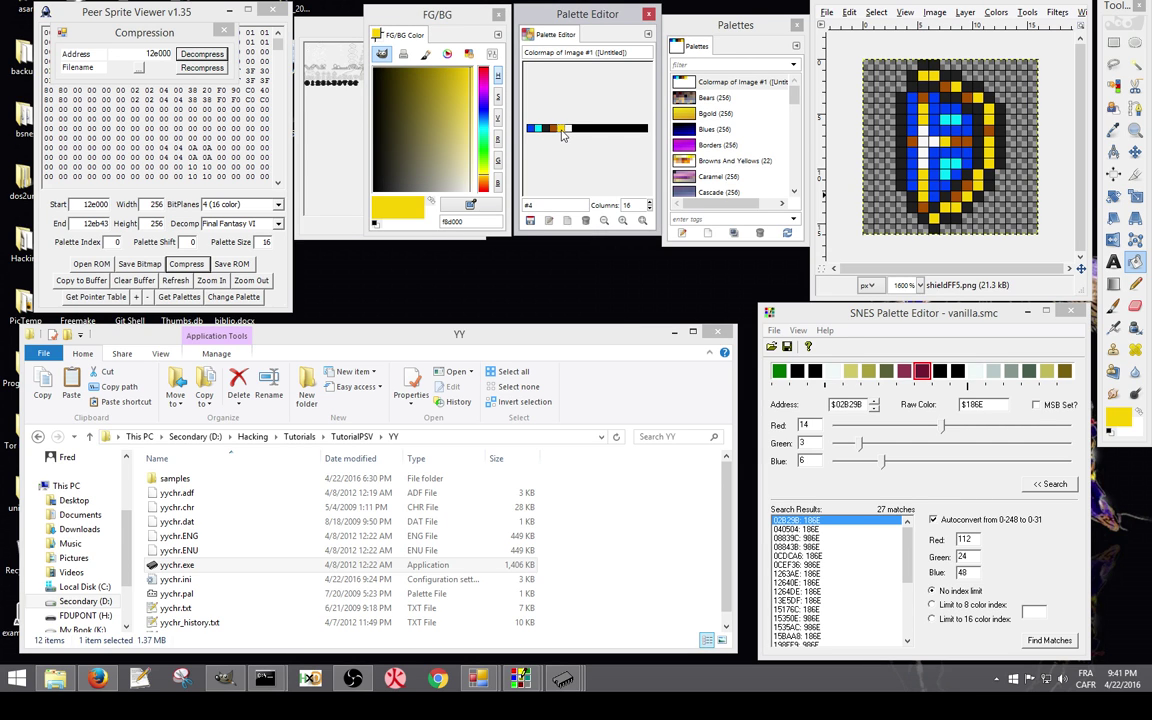
{"action": "double_click", "coordinate": [455, 221]}
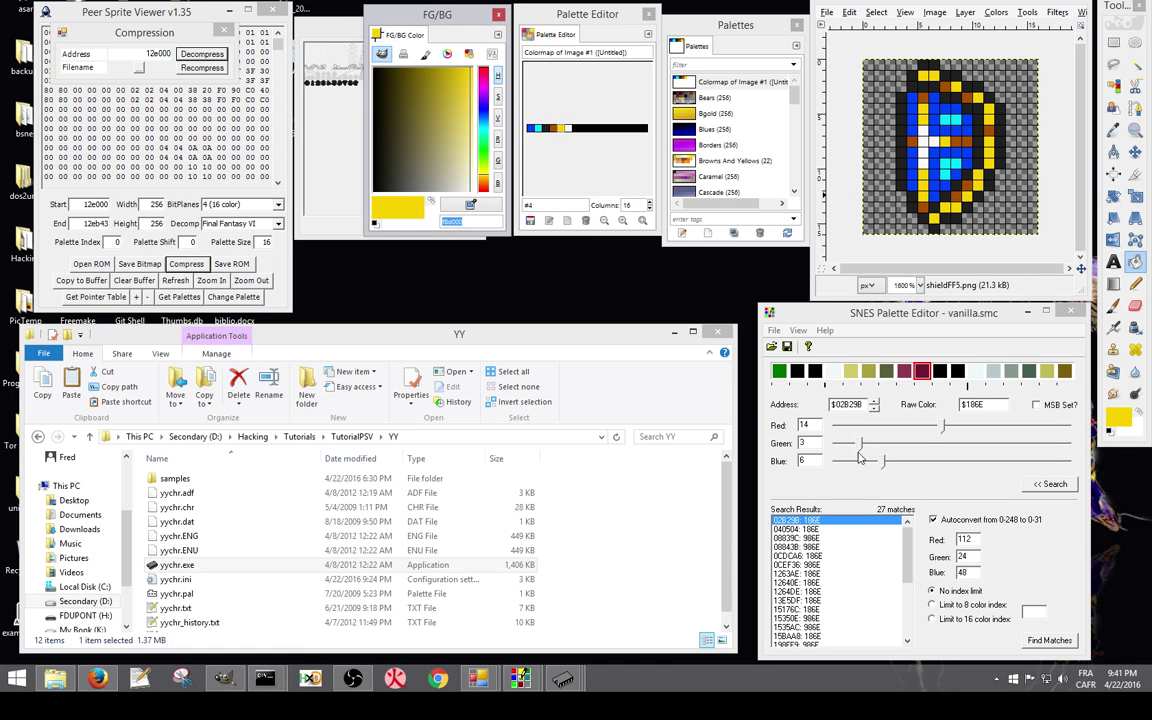
{"action": "left_click", "coordinate": [940, 428]}
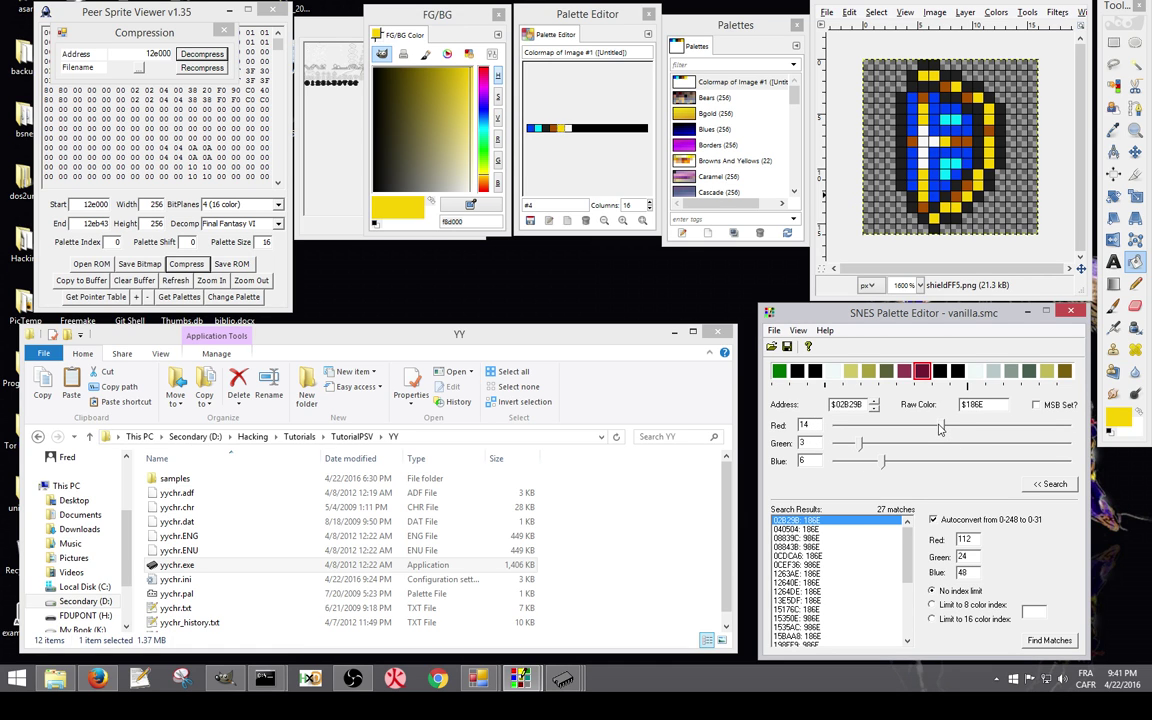
Step: Raise the red value to 20, then reposition and minimize both SNES Palette Editor windows
{"action": "mouse_move", "coordinate": [940, 428]}
{"action": "left_mouse_down"}
{"action": "mouse_move", "coordinate": [988, 430]}
{"action": "mouse_move", "coordinate": [943, 432]}
{"action": "left_mouse_up"}
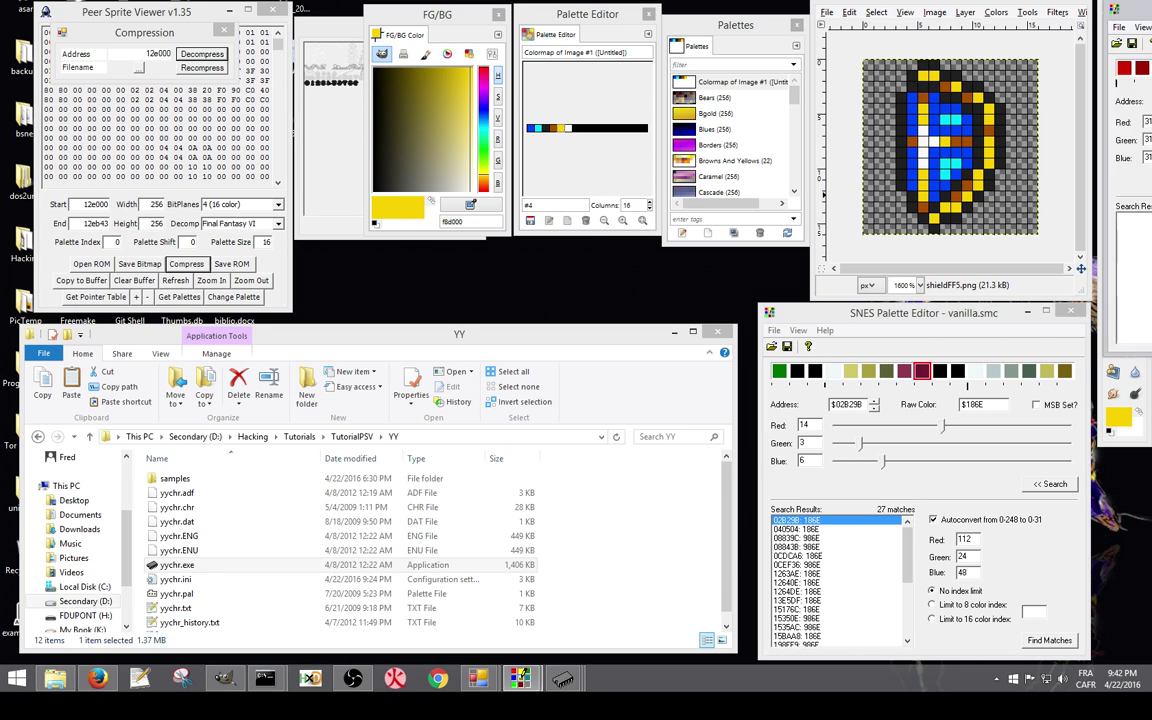
{"action": "left_click_drag", "start_coordinate": [984, 259], "coordinate": [984, 315]}
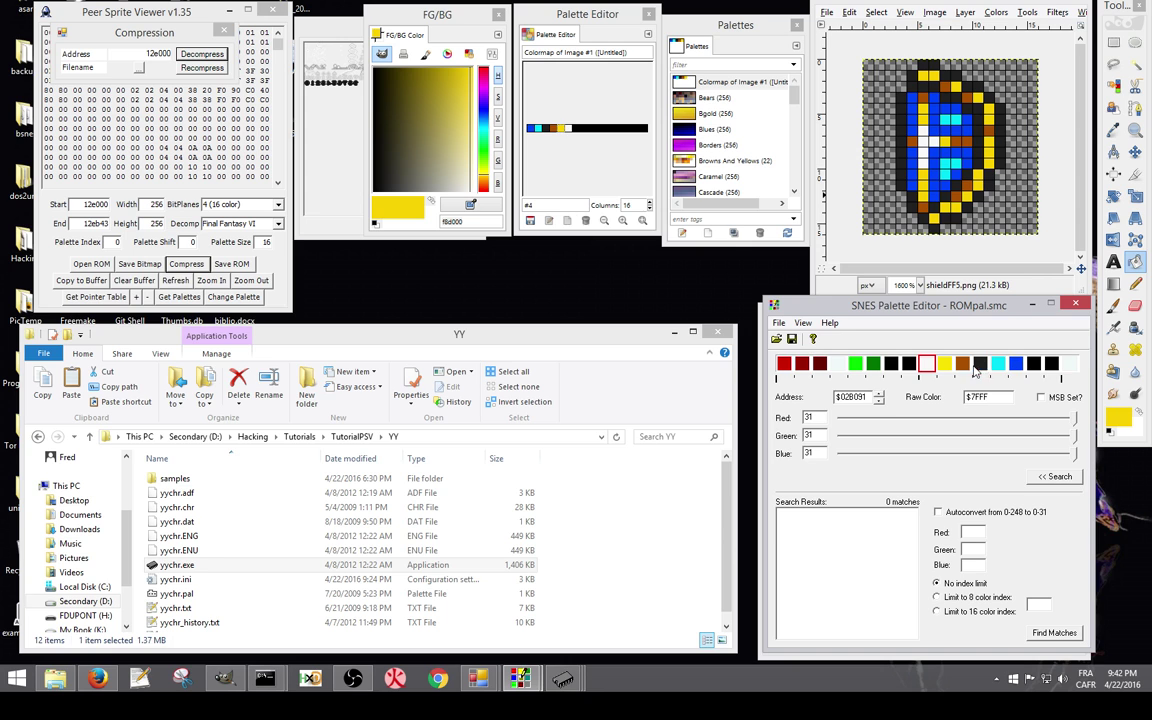
{"action": "left_click", "coordinate": [1032, 303]}
{"action": "left_click", "coordinate": [1028, 313]}
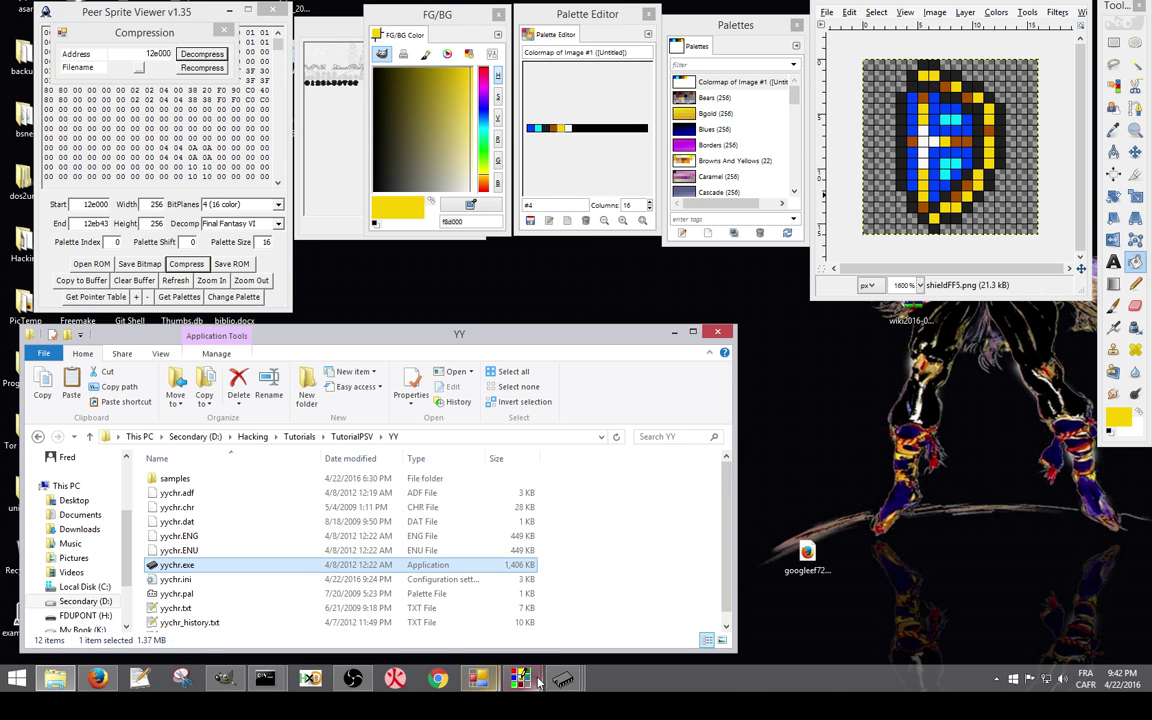
Step: Apply the origShield.zst emulator-state palette in the vanilla.bin tile editor
{"action": "mouse_move", "coordinate": [560, 681]}
{"action": "left_click", "coordinate": [680, 605]}
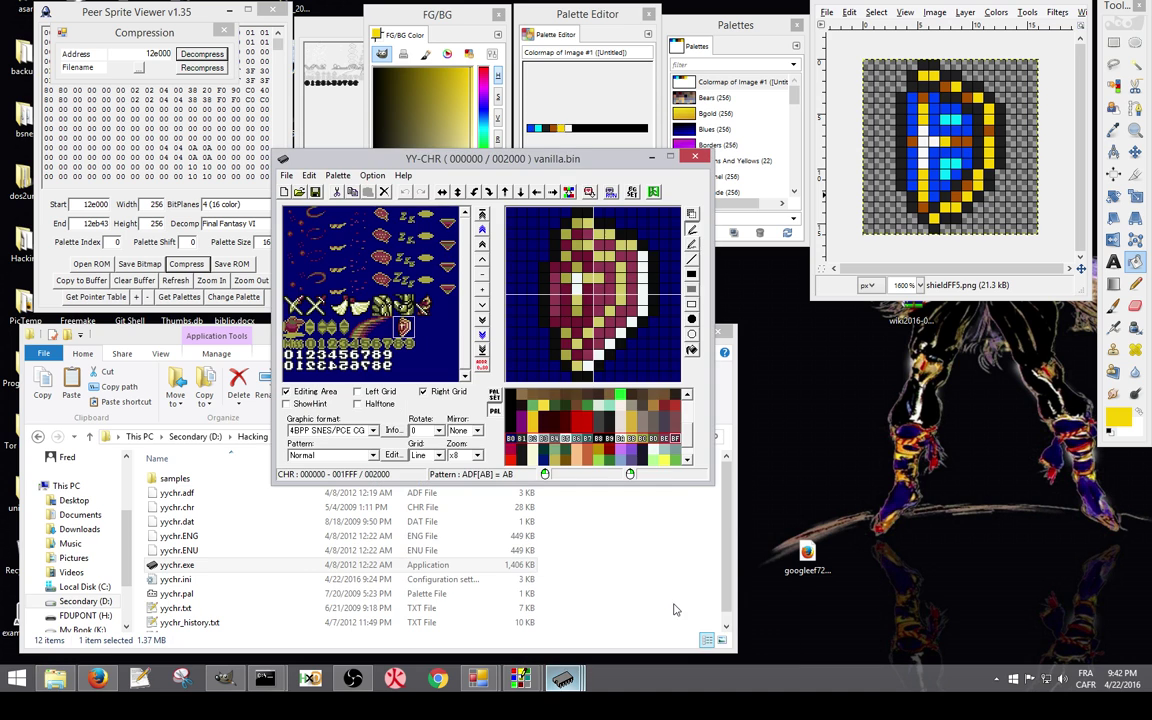
{"action": "left_click", "coordinate": [372, 176]}
{"action": "mouse_move", "coordinate": [338, 176]}
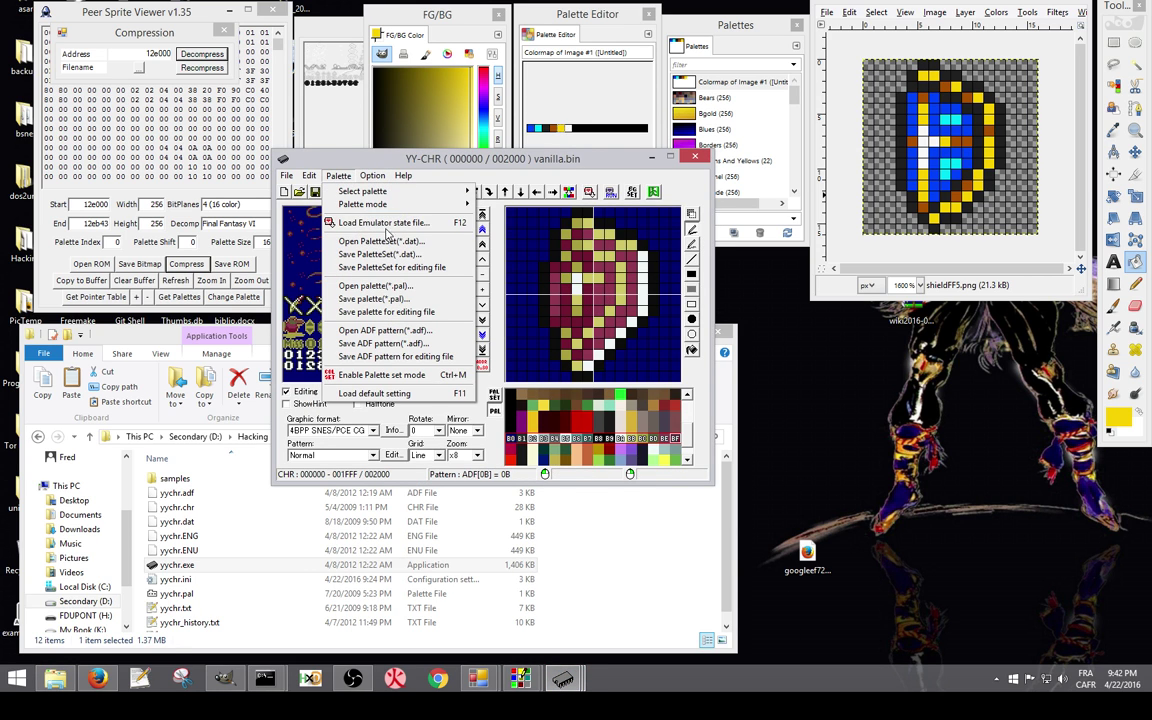
{"action": "left_click", "coordinate": [389, 223]}
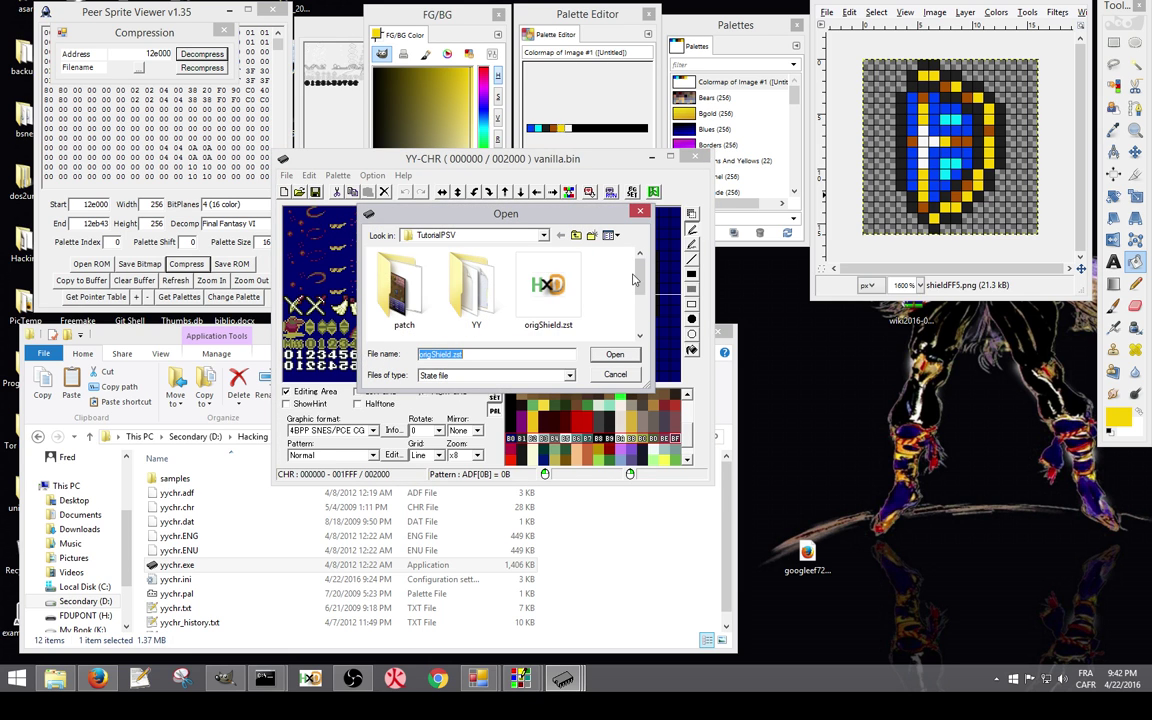
{"action": "left_click_drag", "start_coordinate": [643, 285], "coordinate": [643, 312]}
{"action": "double_click", "coordinate": [550, 270]}
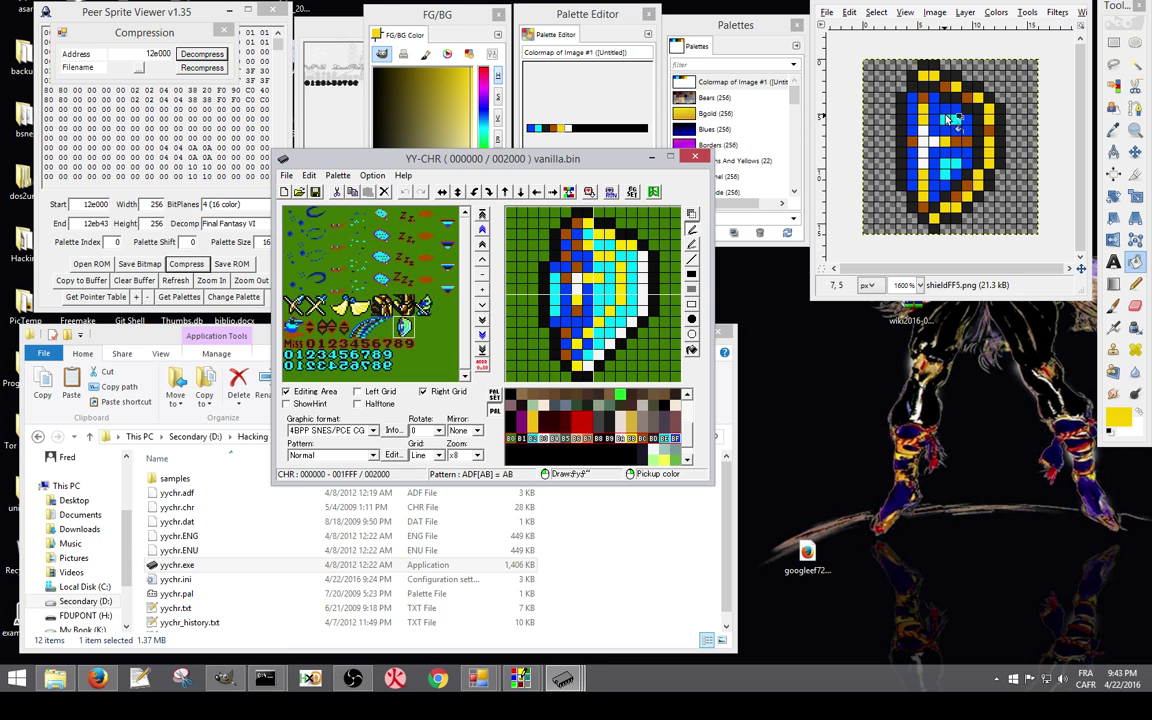
Step: Restore the GFXshield.bin tile editor, move it up and left, and select a tile
{"action": "left_click", "coordinate": [650, 160]}
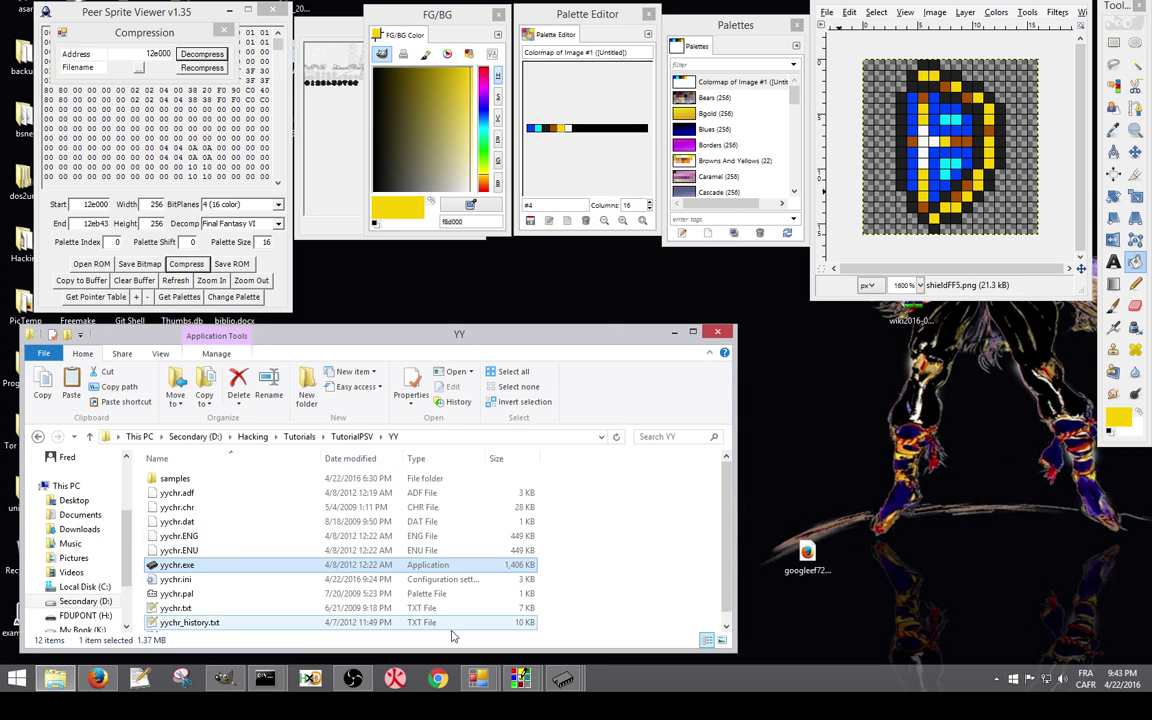
{"action": "mouse_move", "coordinate": [566, 682]}
{"action": "mouse_move", "coordinate": [583, 622]}
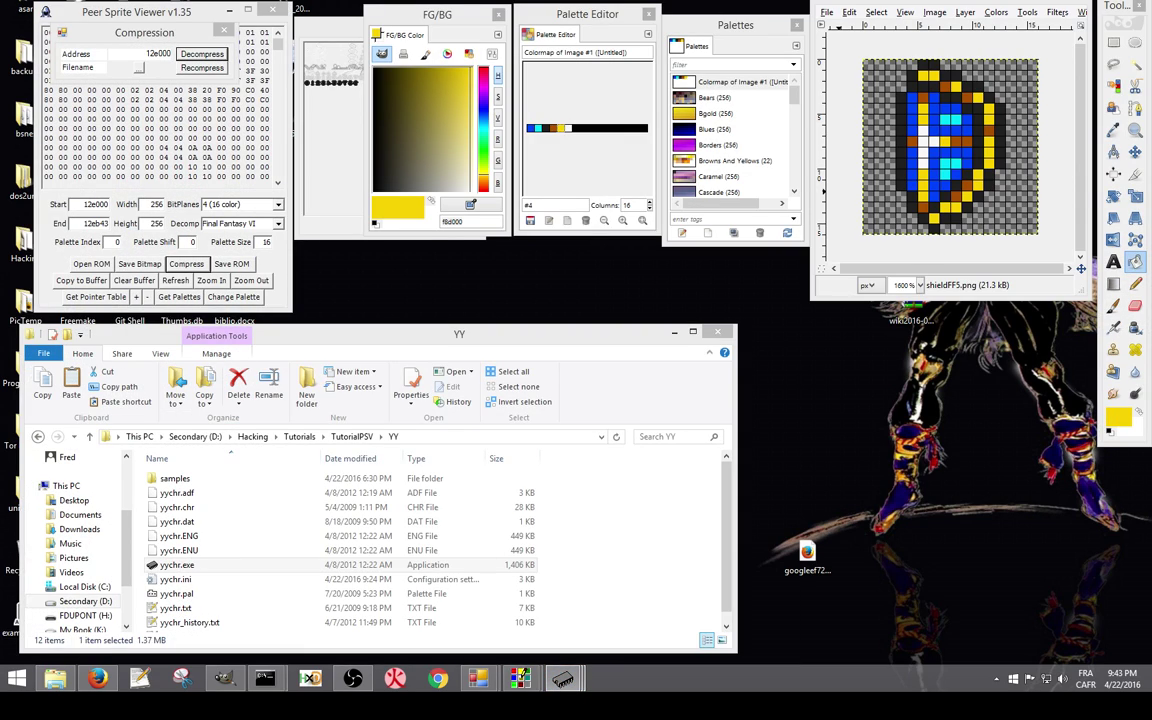
{"action": "left_click", "coordinate": [563, 679]}
{"action": "left_click_drag", "start_coordinate": [615, 228], "coordinate": [519, 95]}
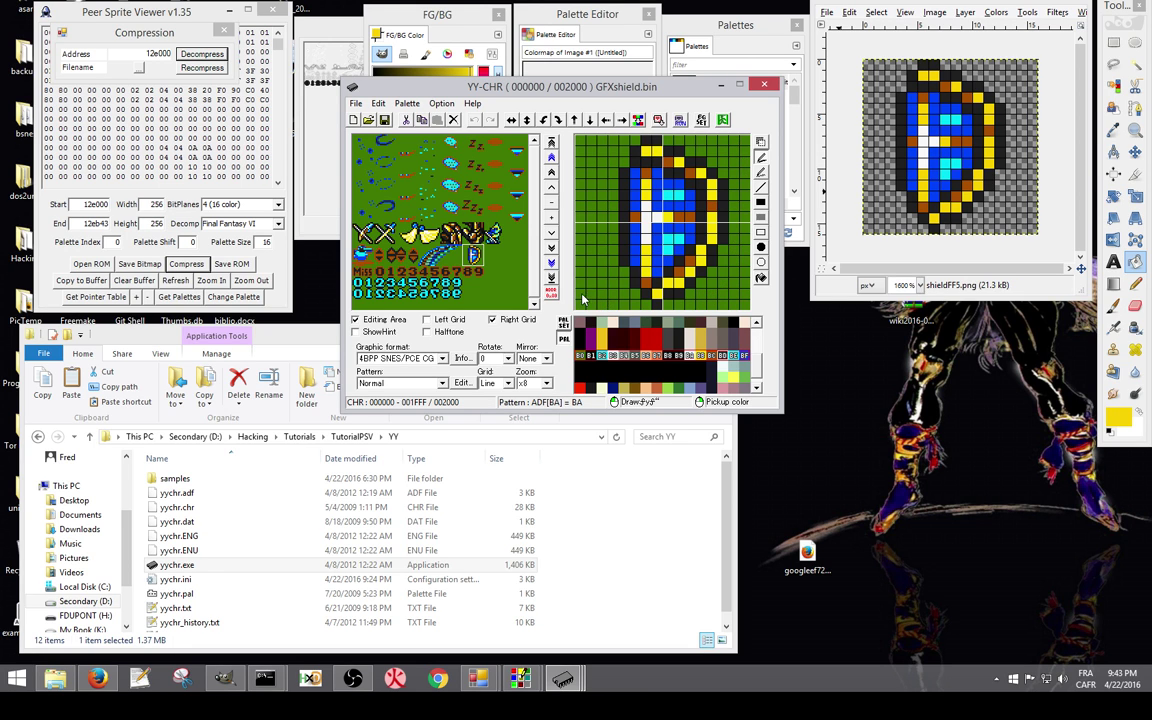
{"action": "left_click", "coordinate": [505, 278]}
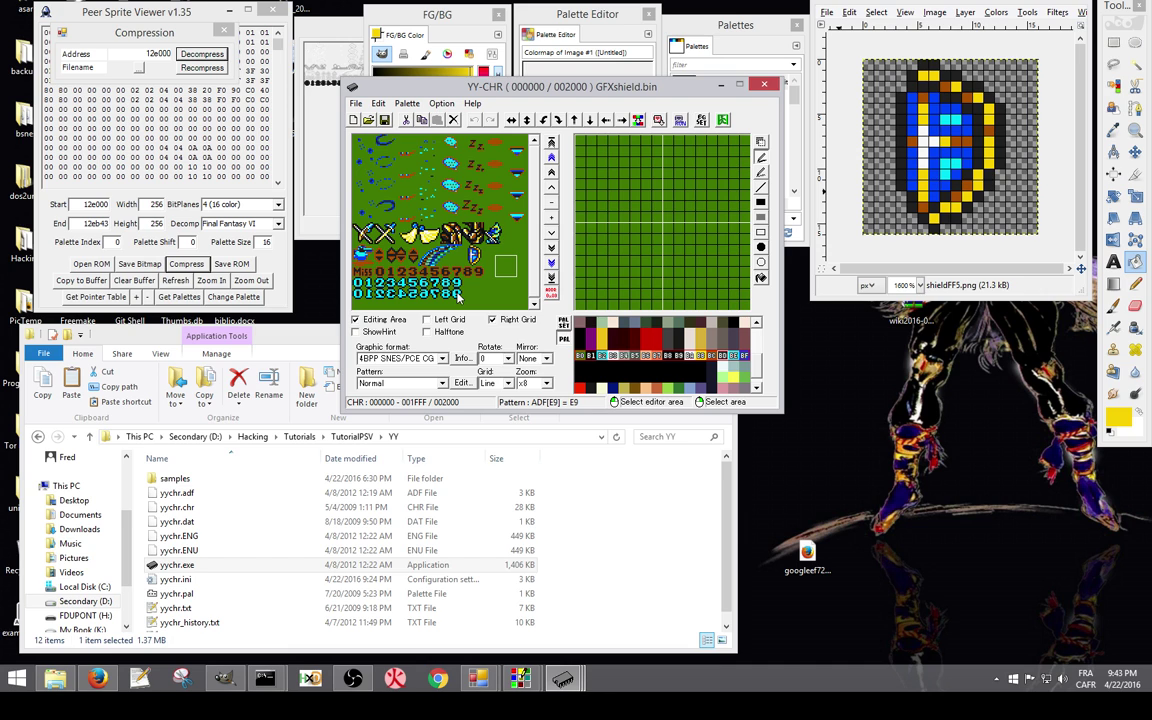
Step: Save the edited shield tile to GFXshield.bin and minimize YY-CHR
{"action": "left_click", "coordinate": [473, 256]}
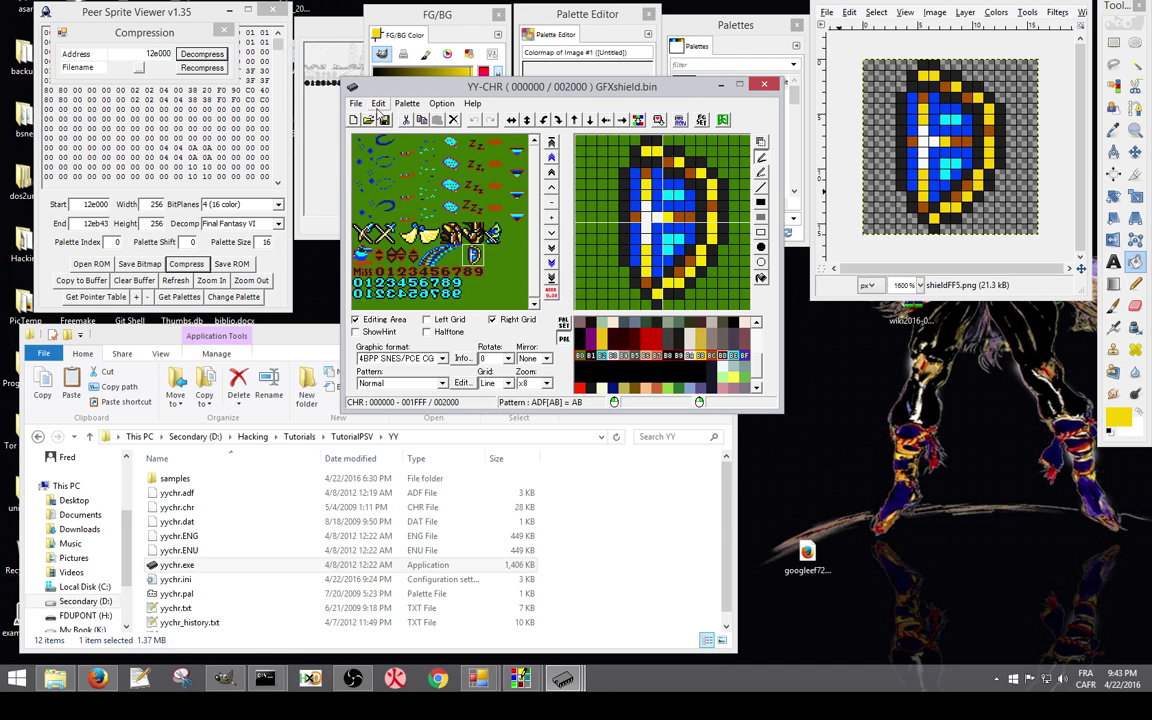
{"action": "left_click", "coordinate": [356, 104]}
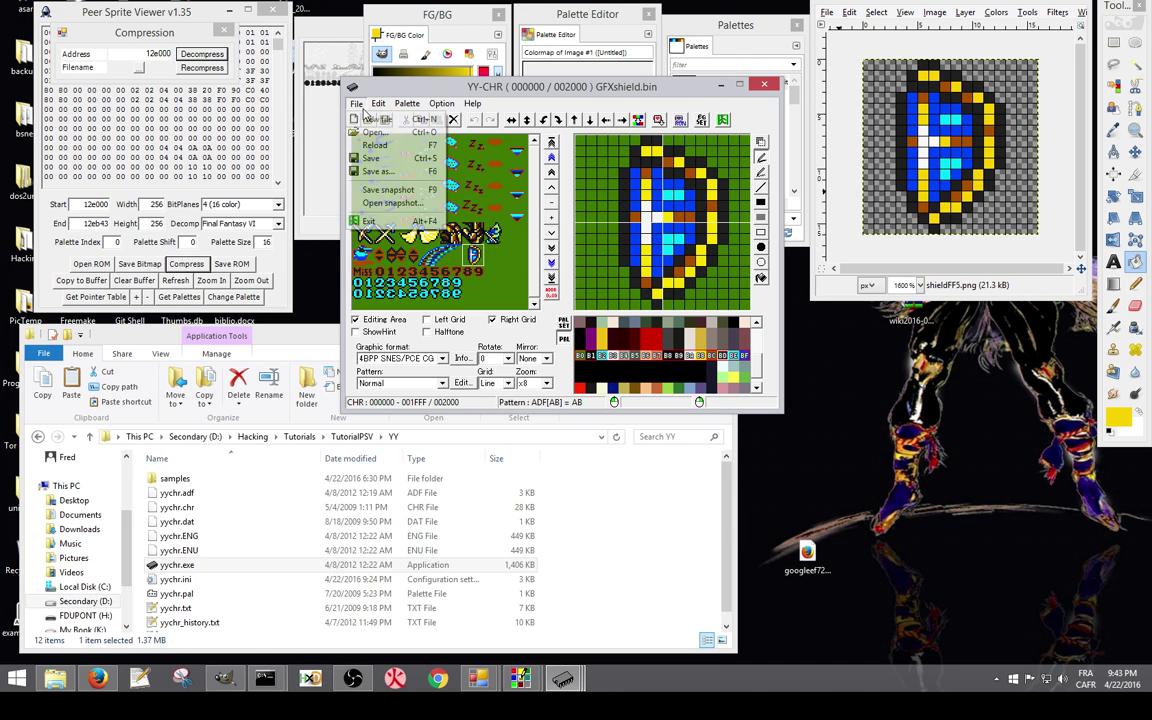
{"action": "left_click", "coordinate": [721, 90]}
{"action": "left_click", "coordinate": [739, 84]}
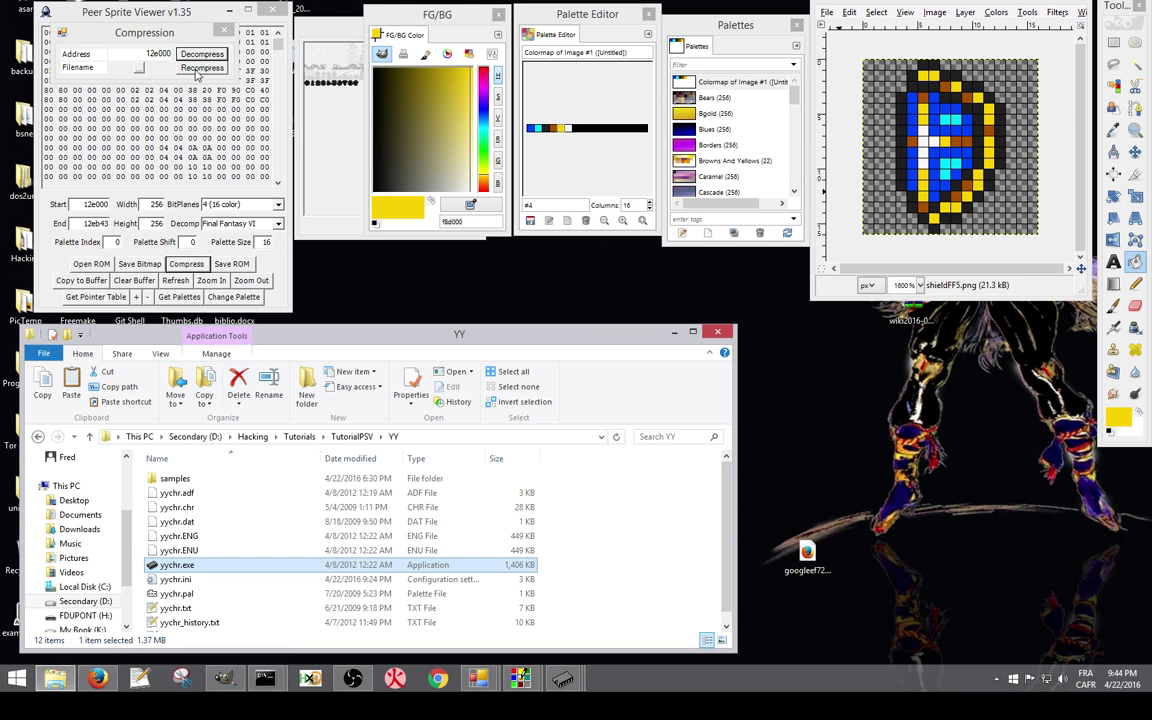
Step: Recompress GFXshield.bin into the ROM at 12e000 and save the ROM
{"action": "left_click", "coordinate": [140, 69]}
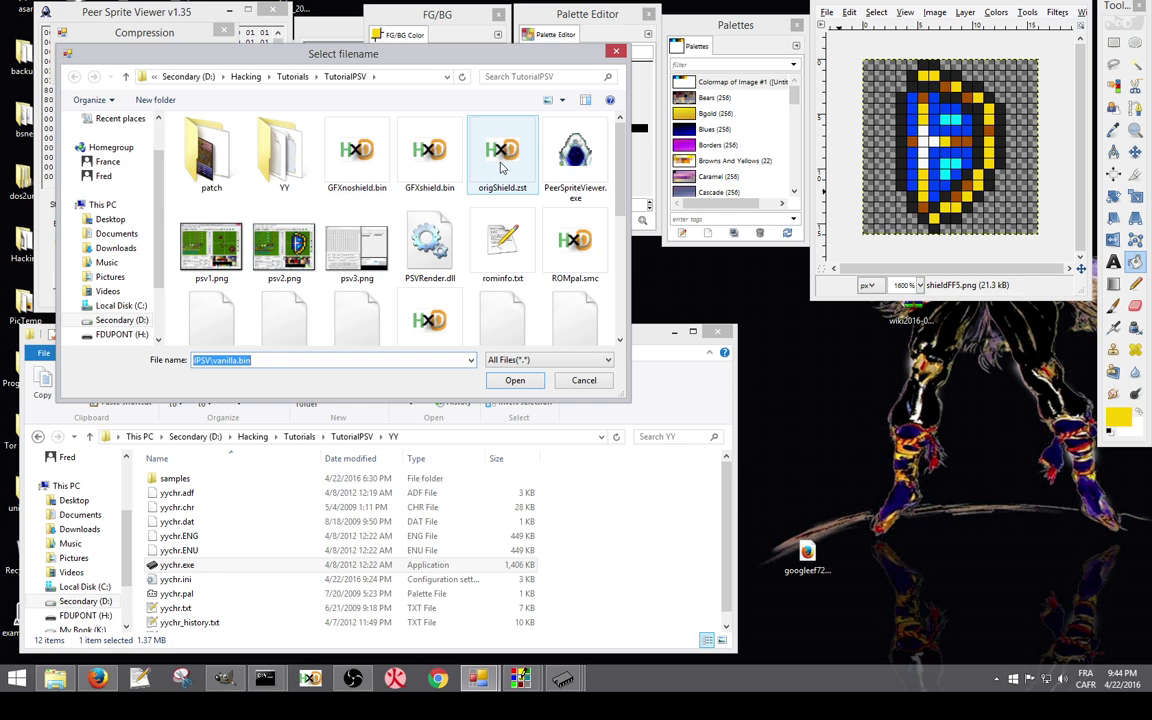
{"action": "left_click", "coordinate": [450, 180]}
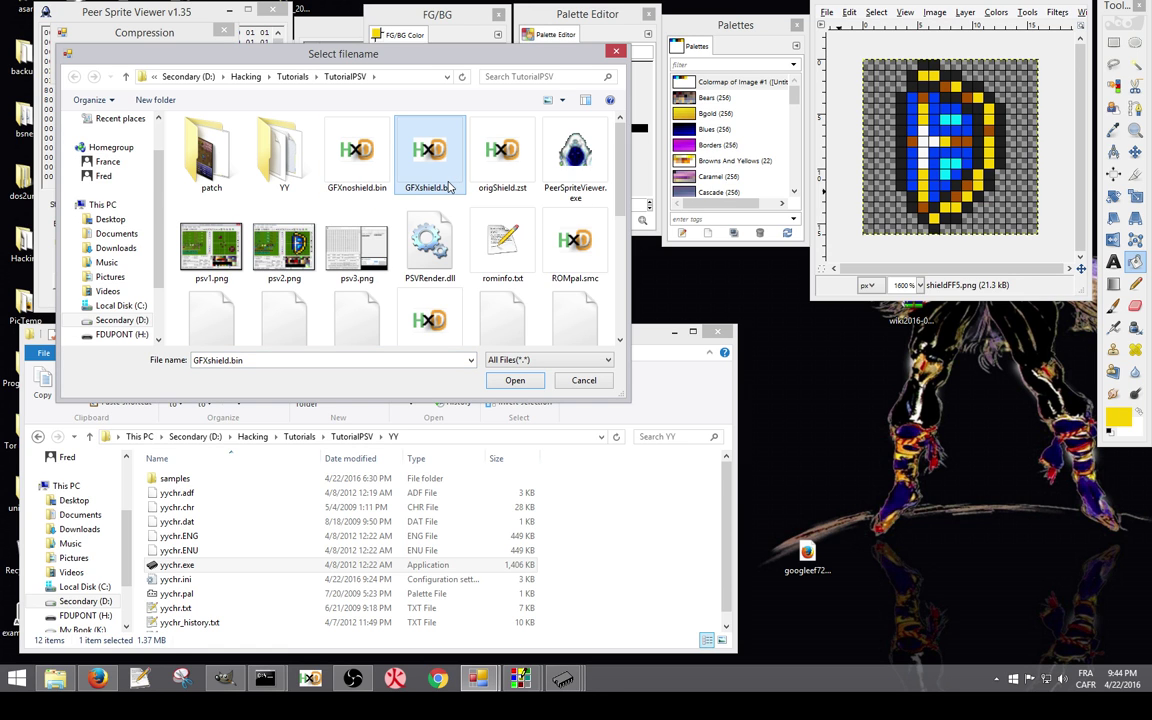
{"action": "double_click", "coordinate": [450, 183]}
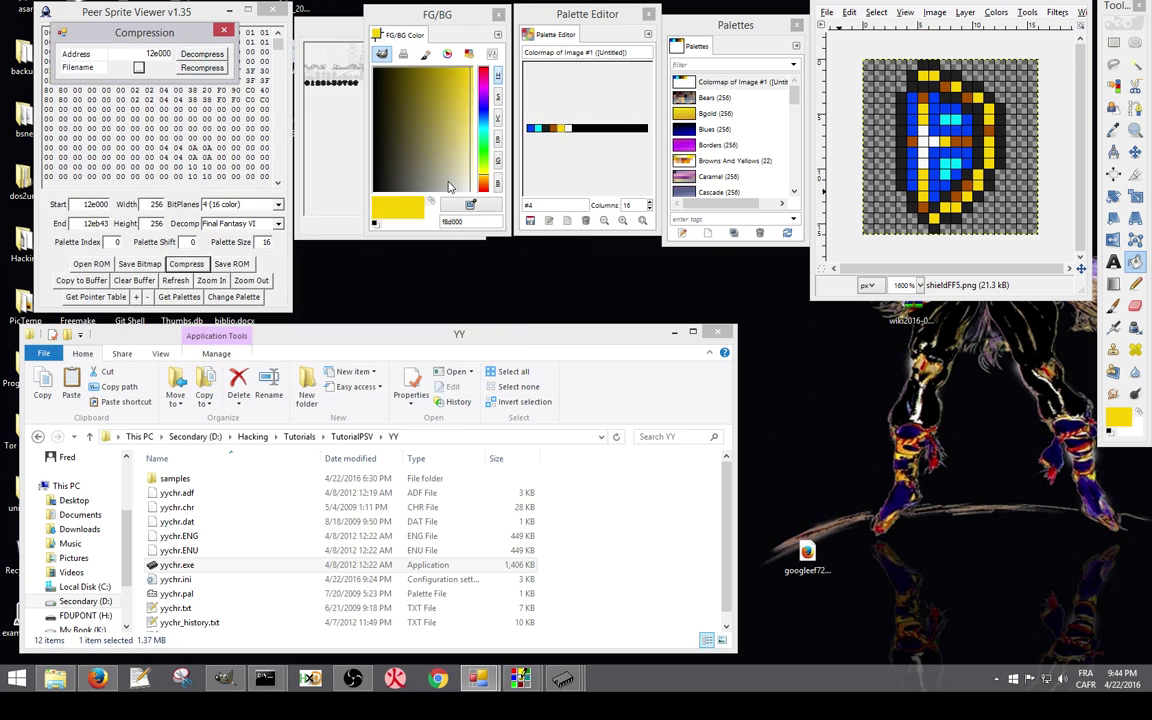
{"action": "left_click", "coordinate": [203, 68]}
{"action": "left_click", "coordinate": [223, 32]}
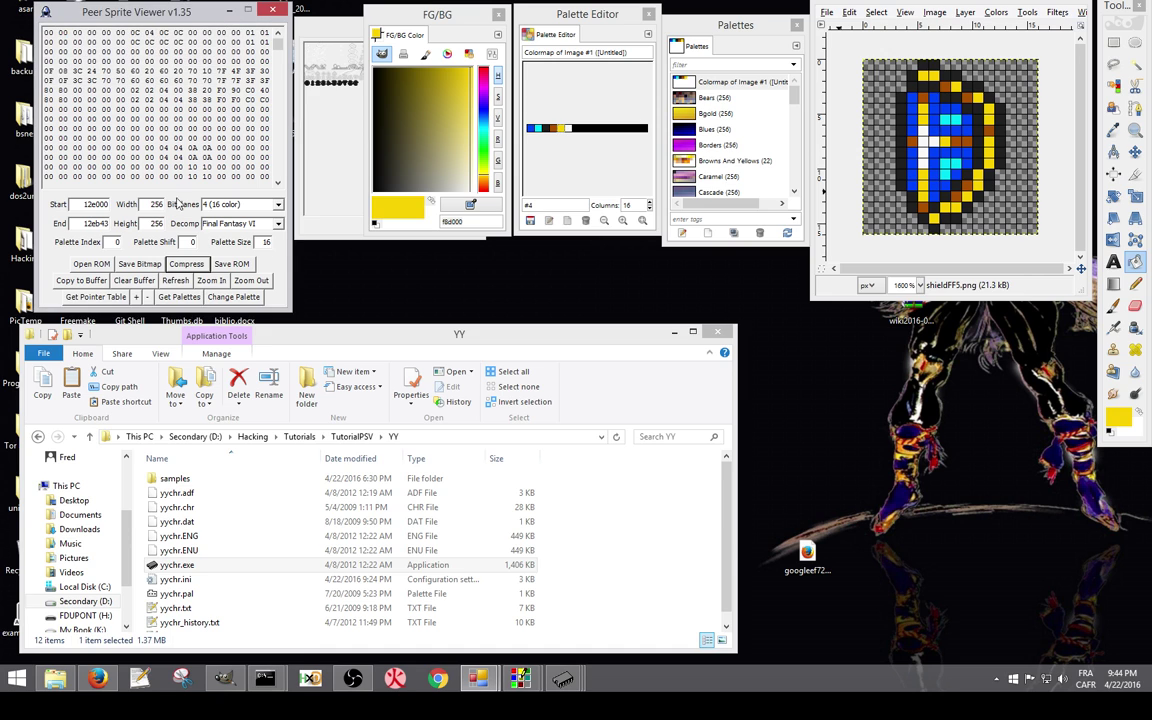
{"action": "left_click", "coordinate": [220, 267]}
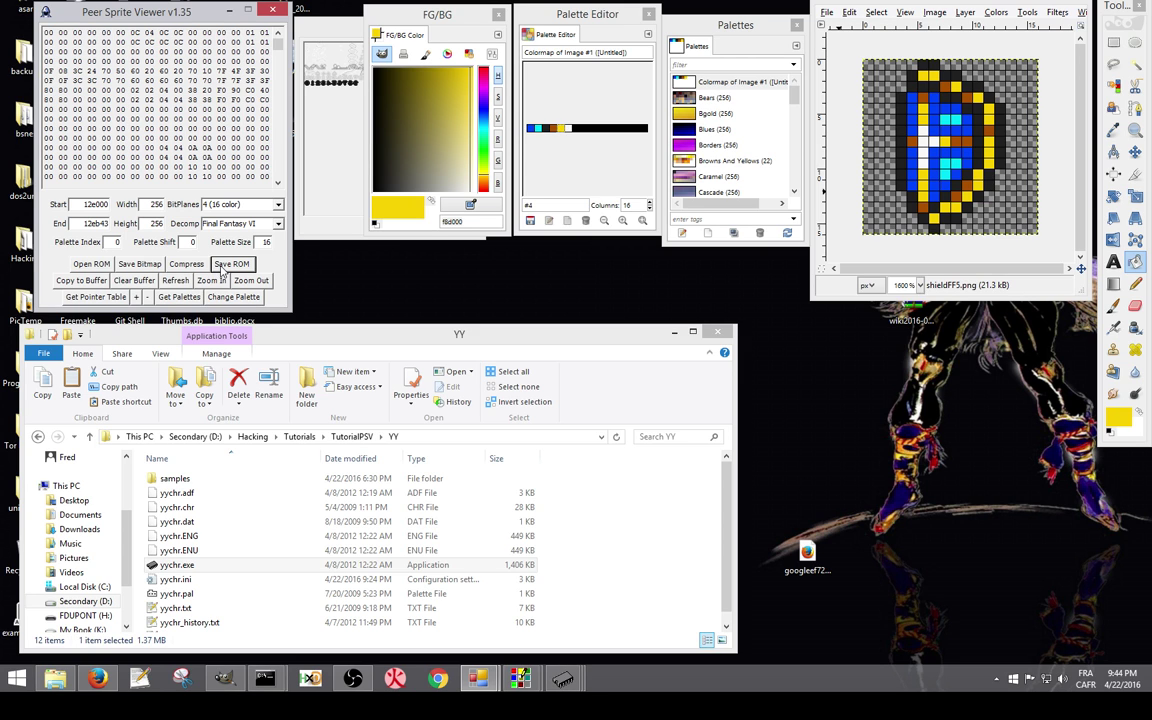
Step: Reopen vanilla.smc and copy its graphics data to the buffer
{"action": "left_click", "coordinate": [107, 266]}
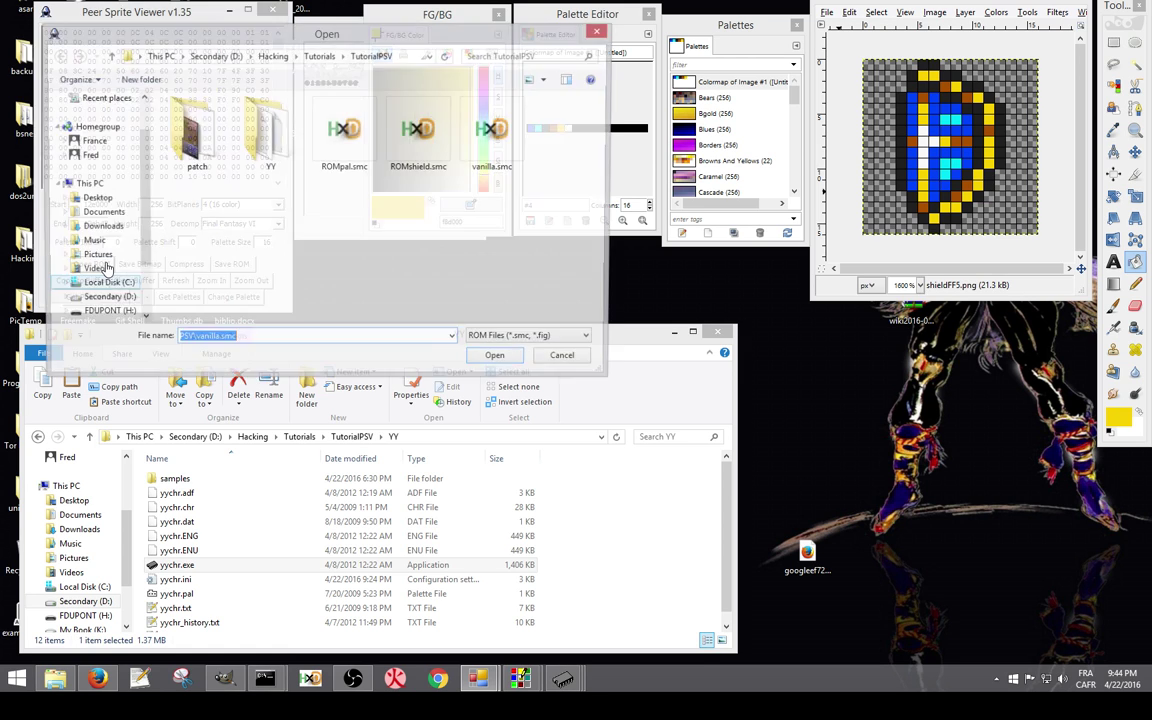
{"action": "double_click", "coordinate": [496, 166]}
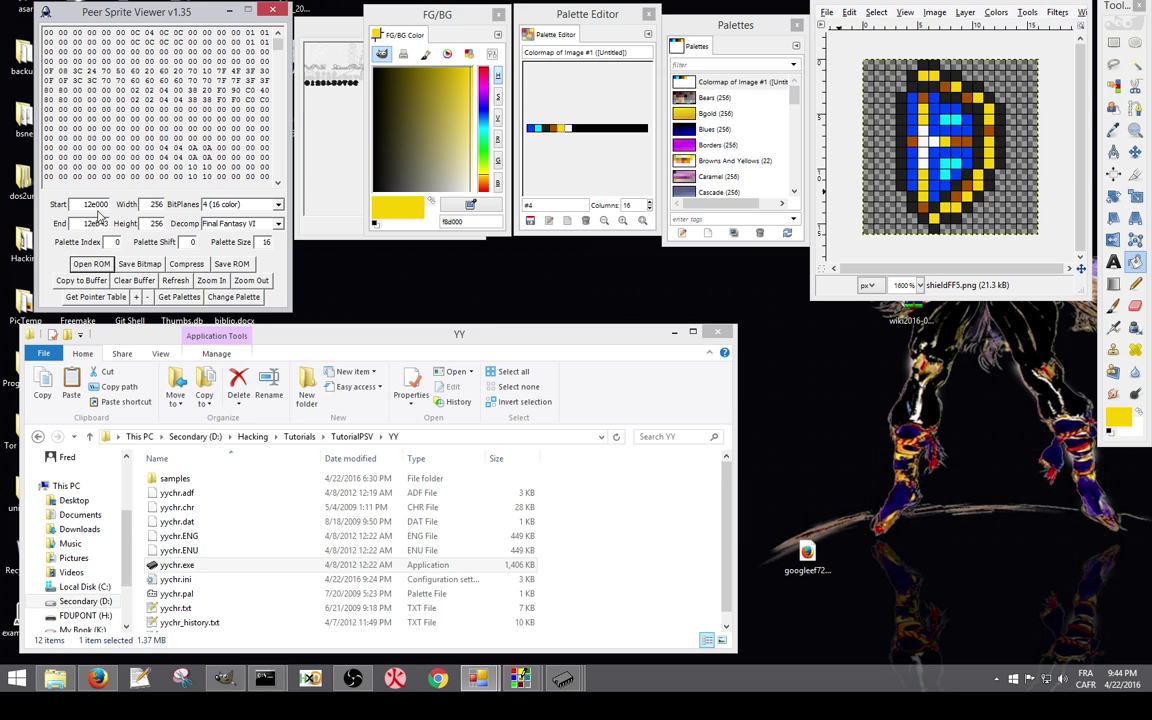
{"action": "left_click", "coordinate": [100, 281]}
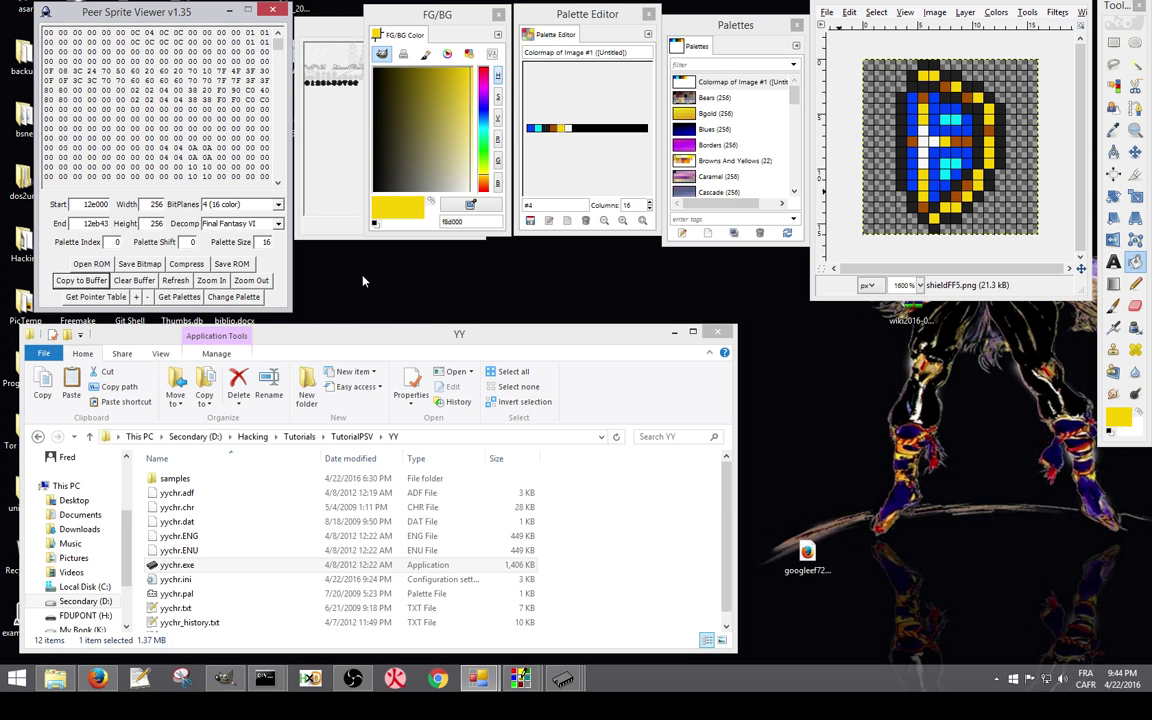
Step: Bring the sprite sheet and colour picker forward, then locate the ZSNES files in TutorialPSV
{"action": "left_click", "coordinate": [355, 33]}
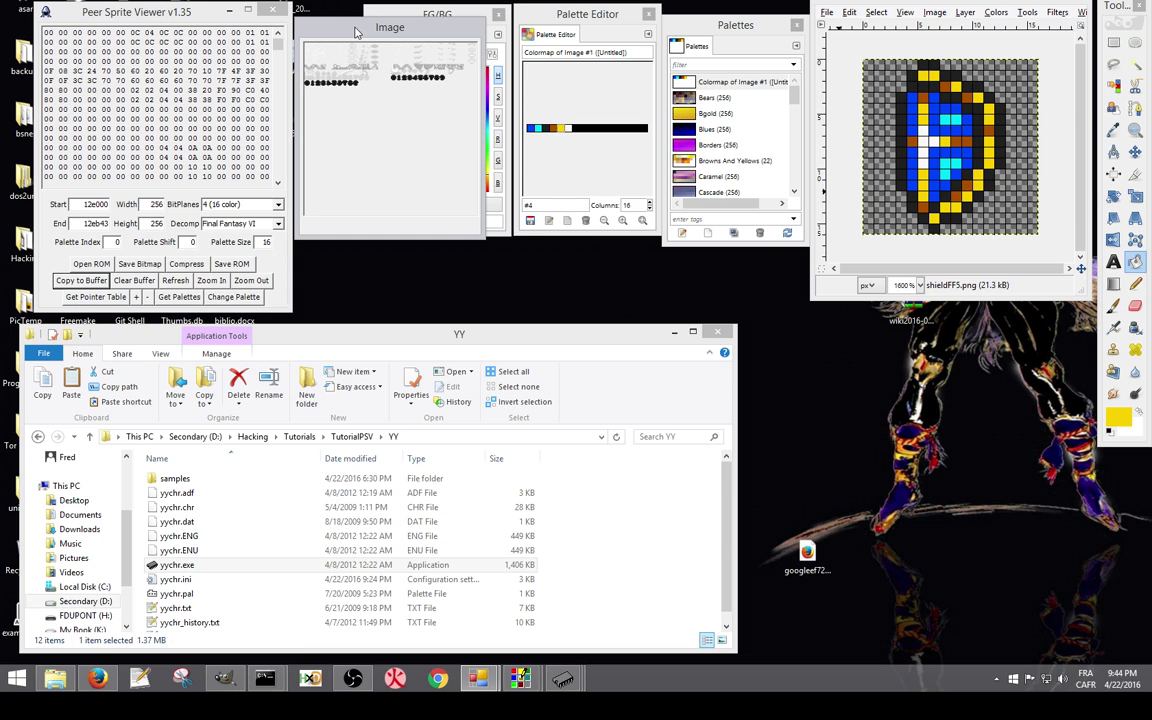
{"action": "left_click", "coordinate": [362, 16]}
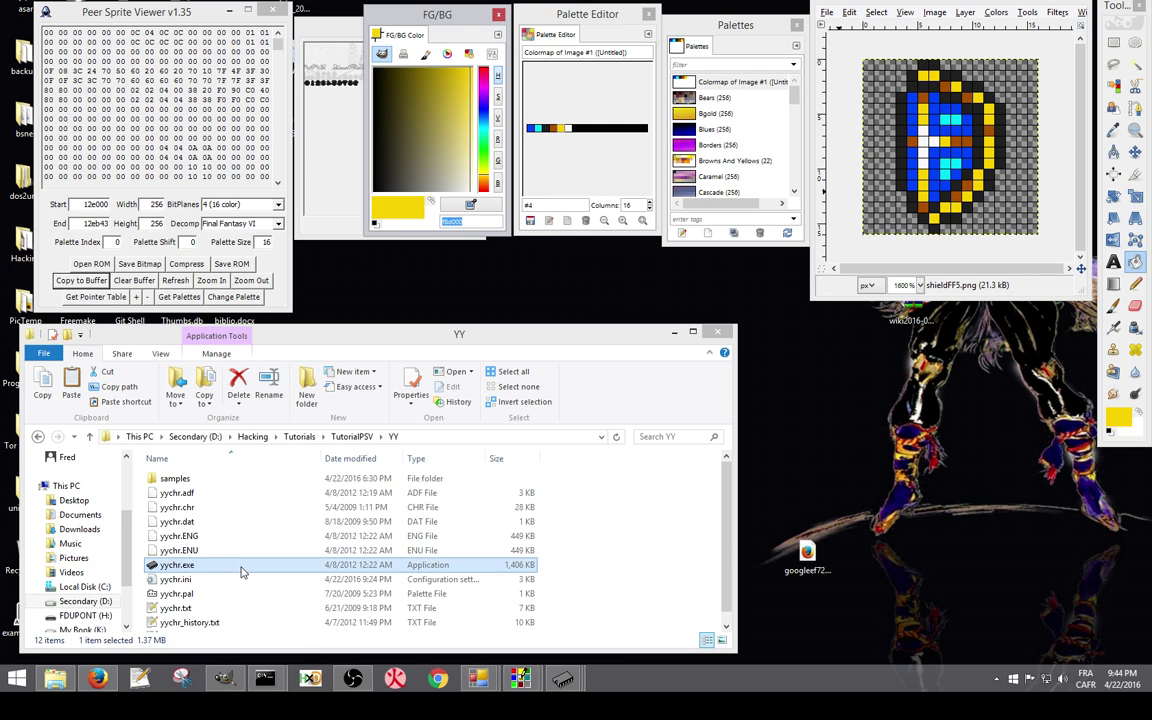
{"action": "left_click", "coordinate": [344, 441]}
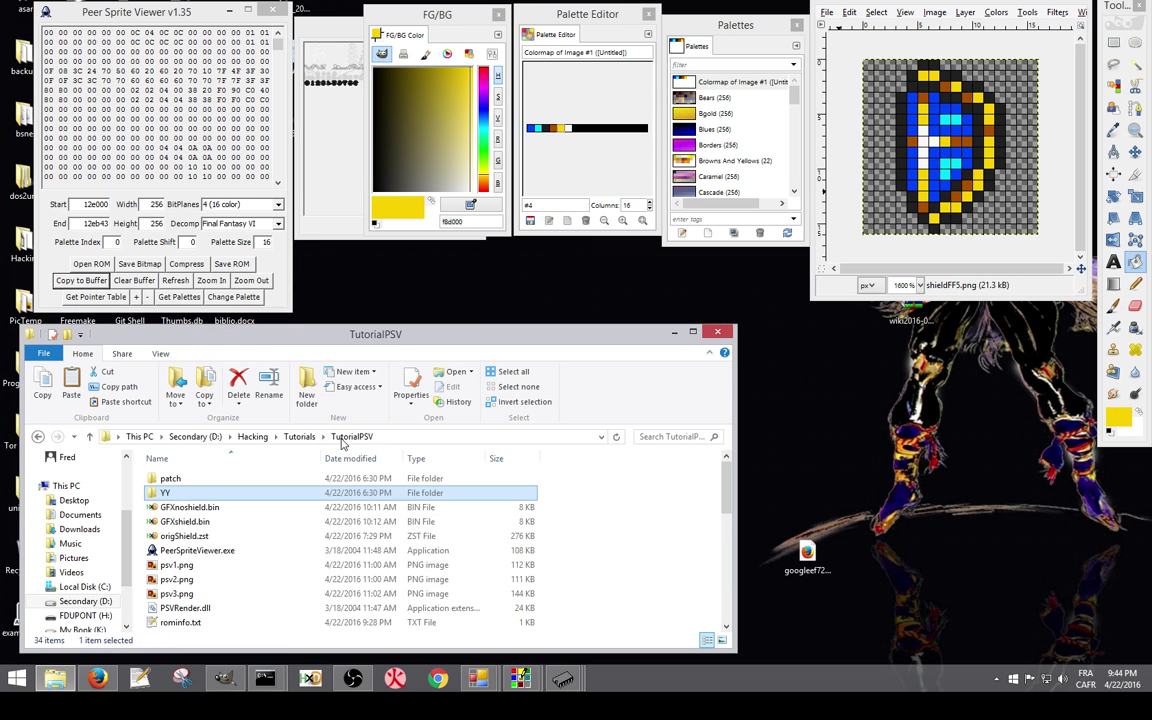
{"action": "scroll", "coordinate": [297, 527], "scroll_direction": "down", "scroll_amount": 7}
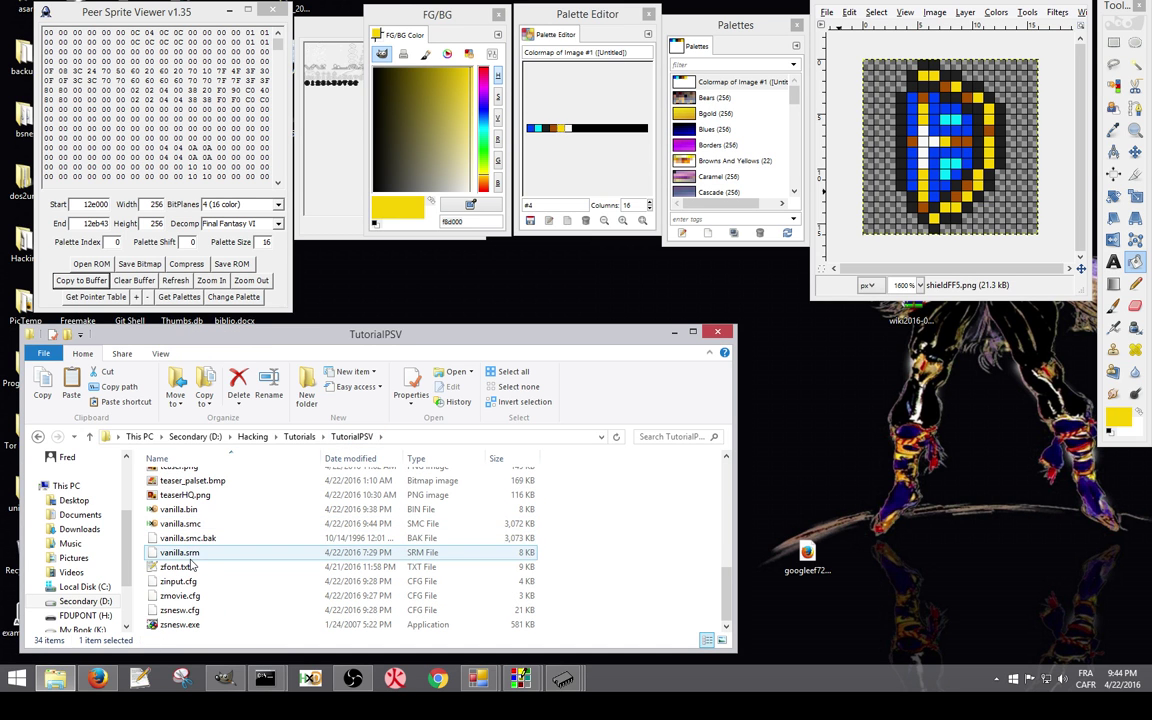
{"action": "scroll", "coordinate": [297, 527], "scroll_direction": "up", "scroll_amount": 2}
{"action": "scroll", "coordinate": [231, 617], "scroll_direction": "down", "scroll_amount": 2}
{"action": "left_click", "coordinate": [205, 612]}
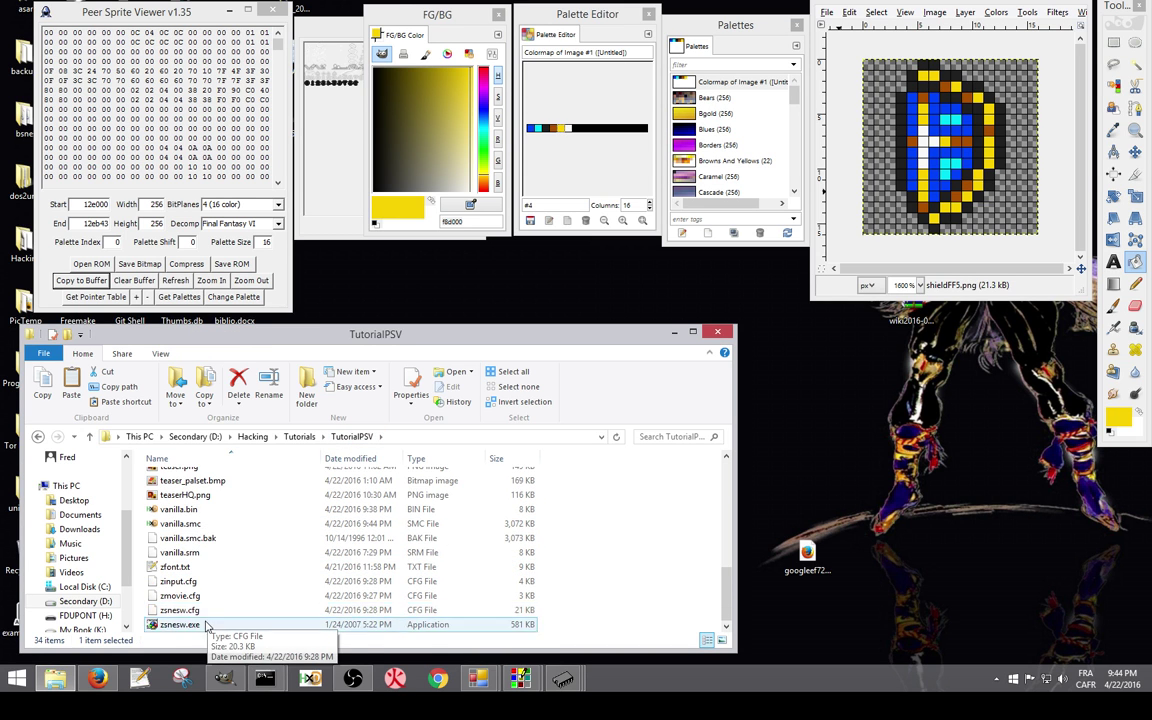
Step: Launch ZSNES and load the VANILLA.SMC ROM
{"action": "double_click", "coordinate": [208, 624]}
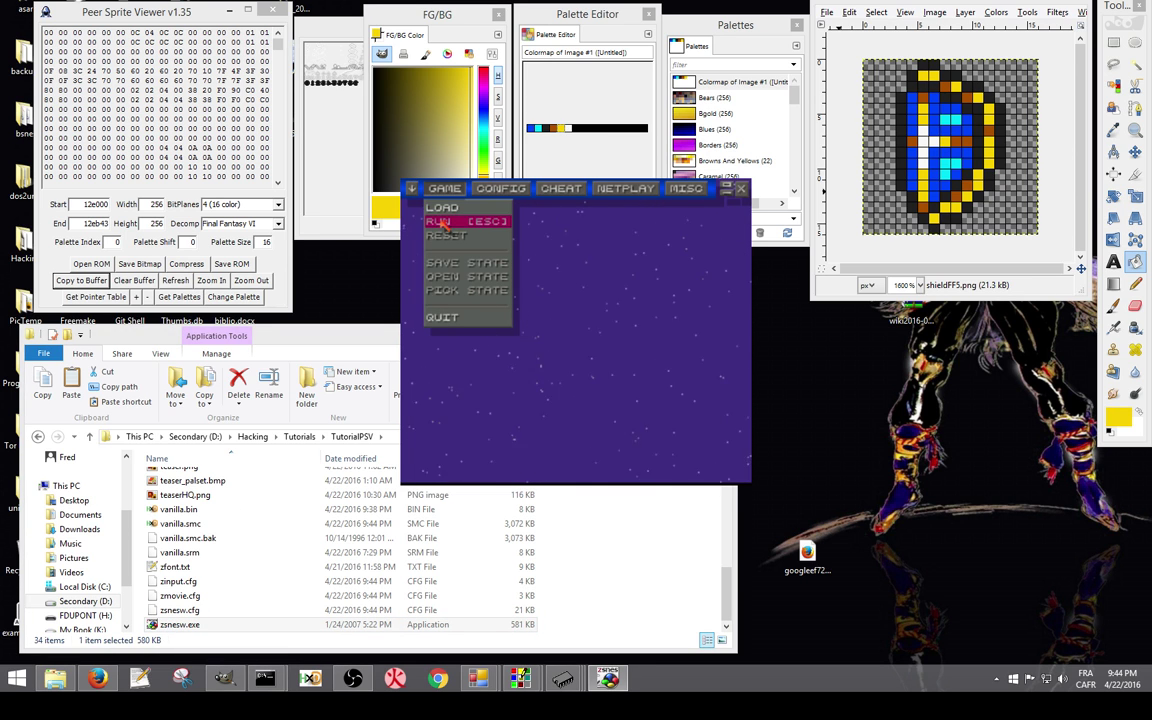
{"action": "left_click", "coordinate": [440, 207]}
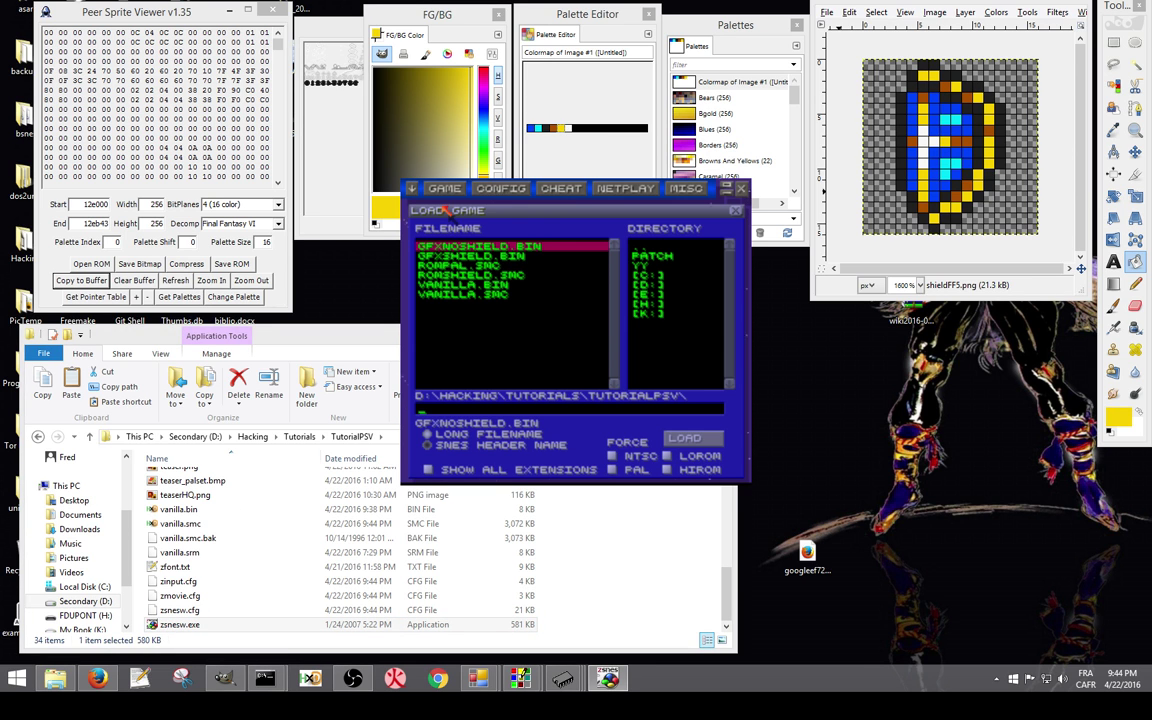
{"action": "double_click", "coordinate": [472, 292]}
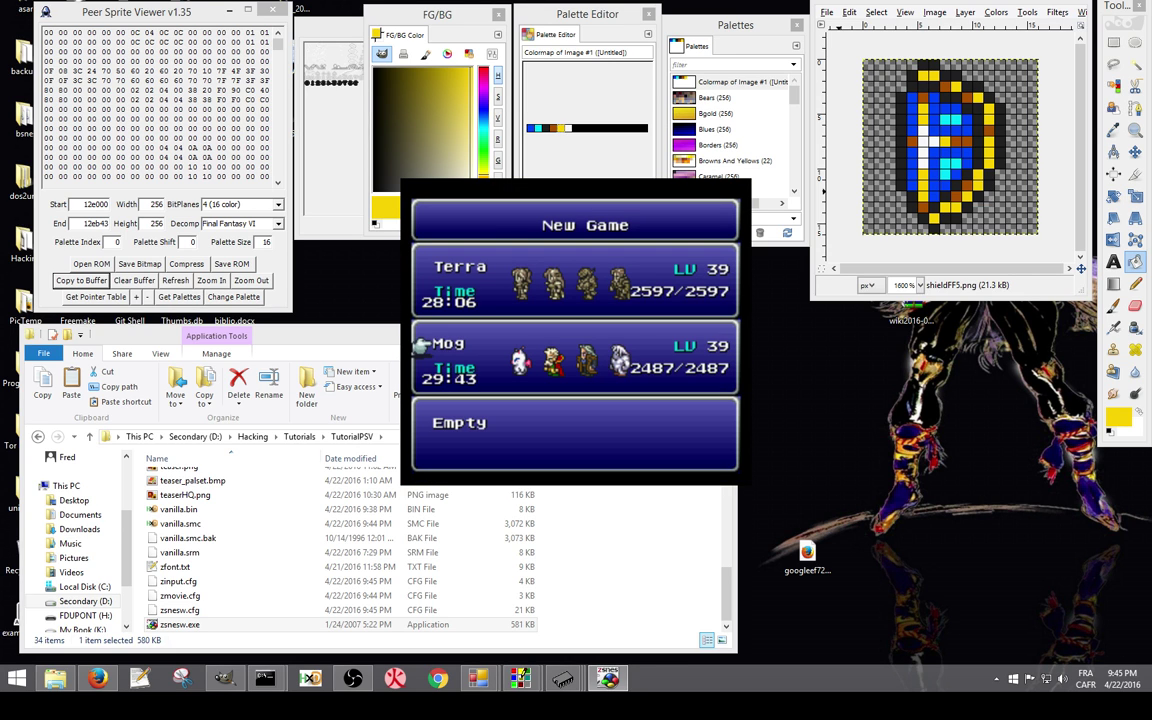
Step: Continue Terra's save and walk until a battle with a Carapace starts, then pause
{"action": "key", "text": "Up"}
{"action": "key", "text": "x"}
{"action": "key", "text": "x"}
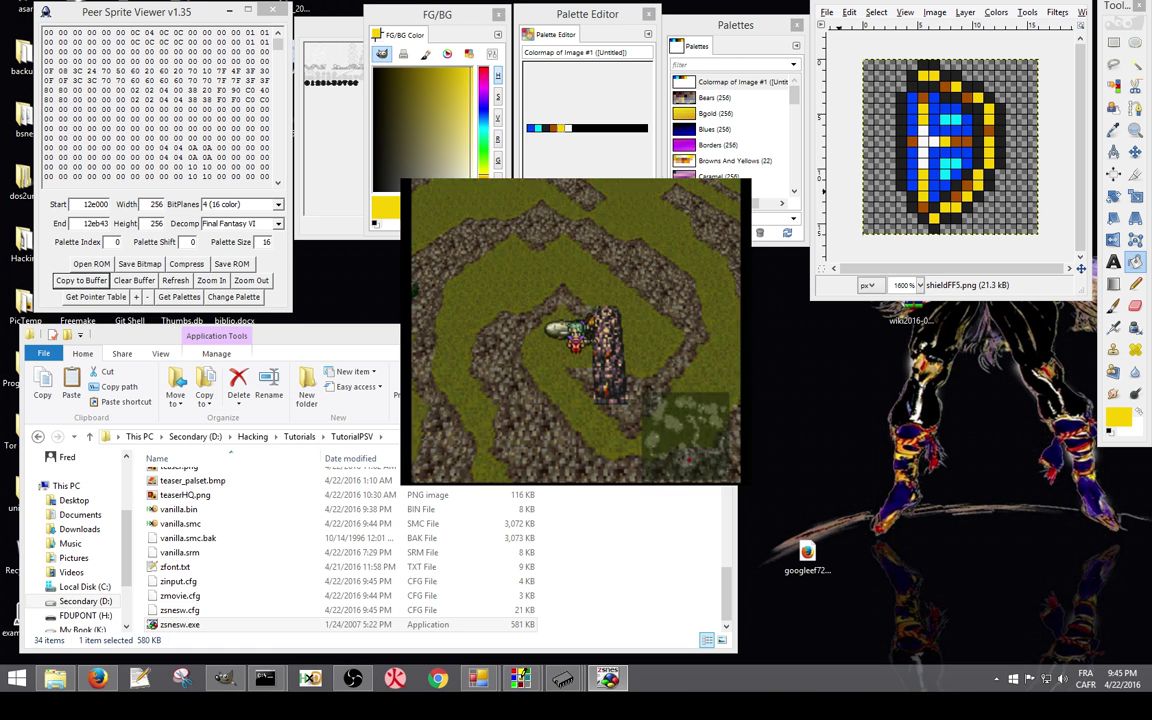
{"action": "key", "text": "Up"}
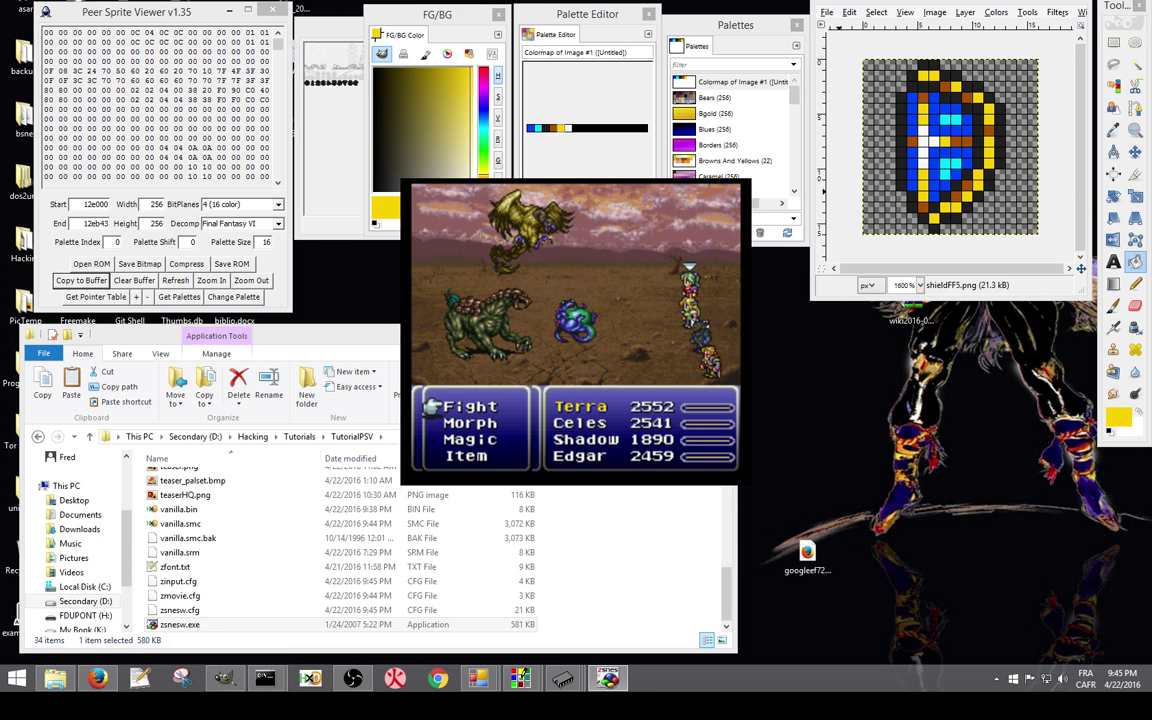
{"action": "key", "text": "Escape"}
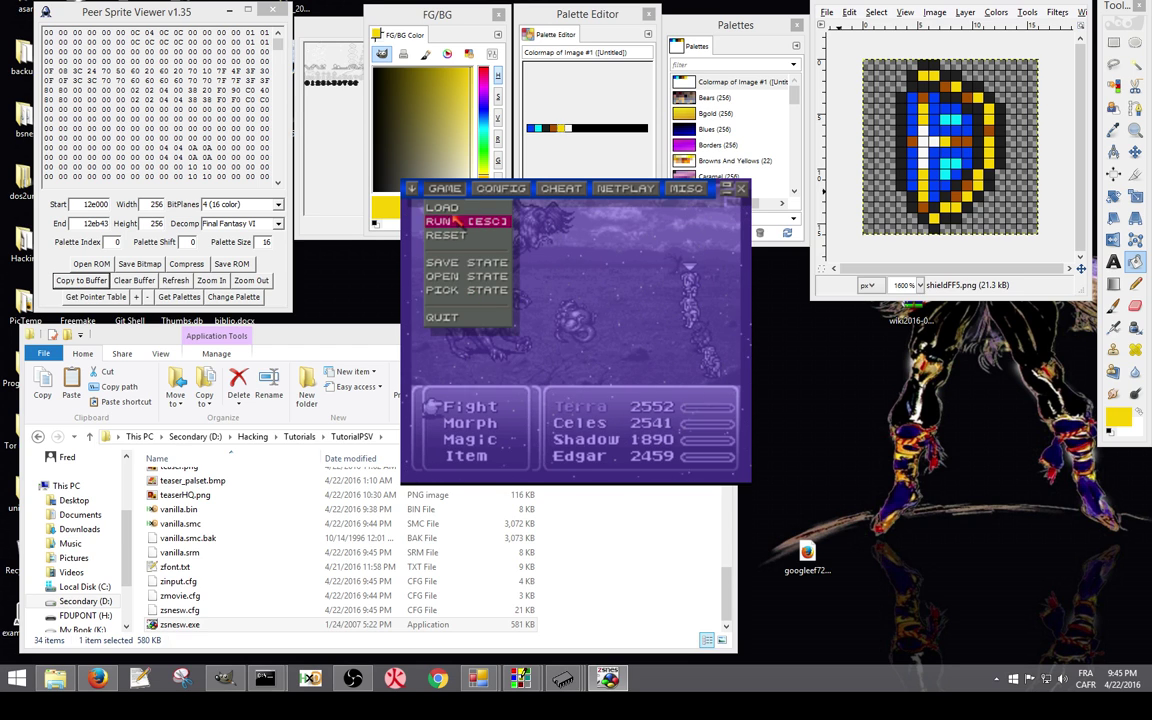
Step: Reload VANILLA.SMC, resume, and continue Terra's save into a battle against two Mesosaurs
{"action": "left_click", "coordinate": [453, 213]}
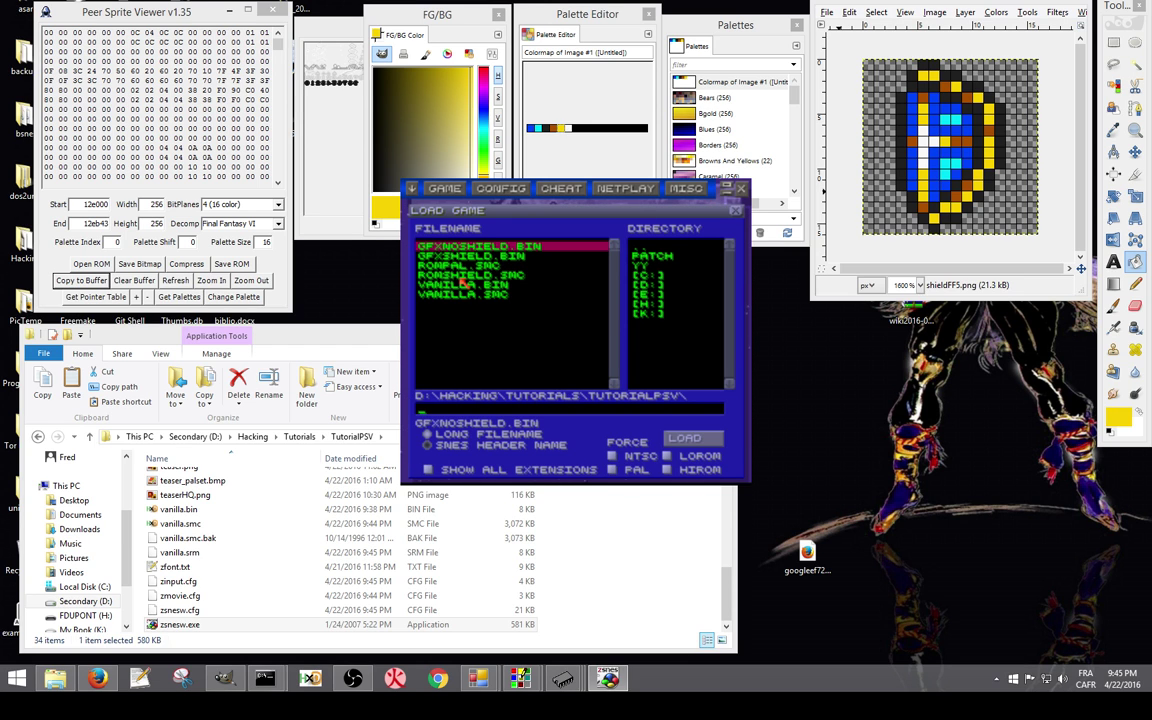
{"action": "double_click", "coordinate": [471, 284]}
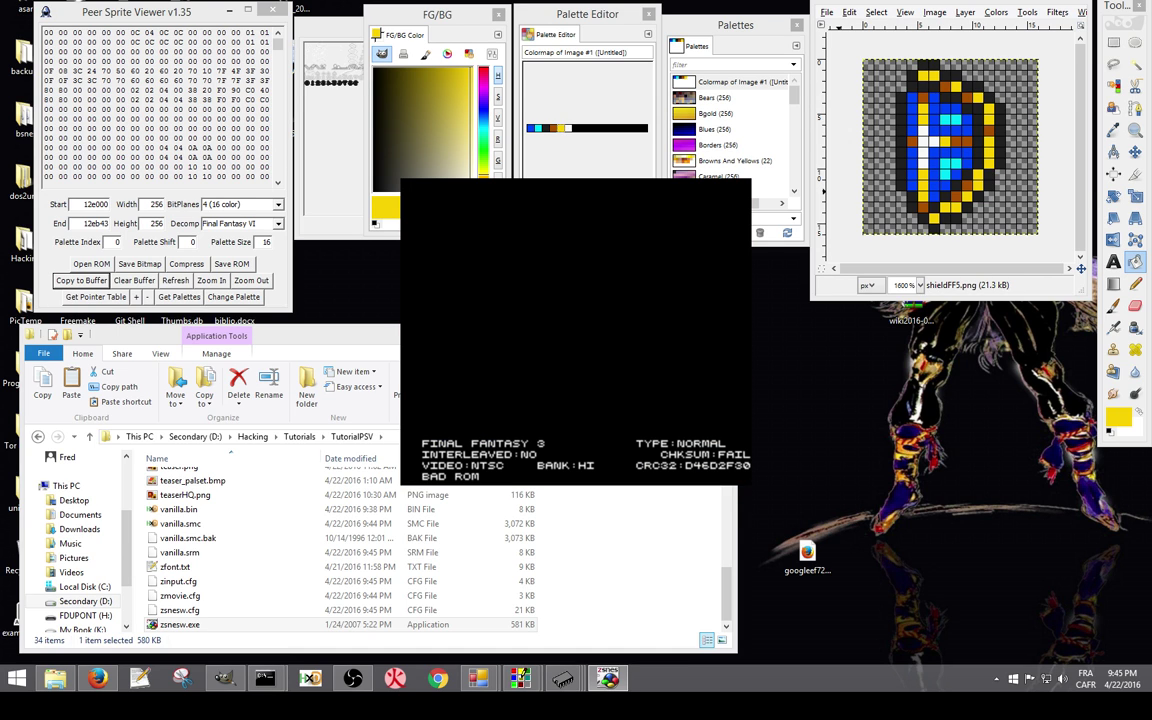
{"action": "key", "text": "Escape"}
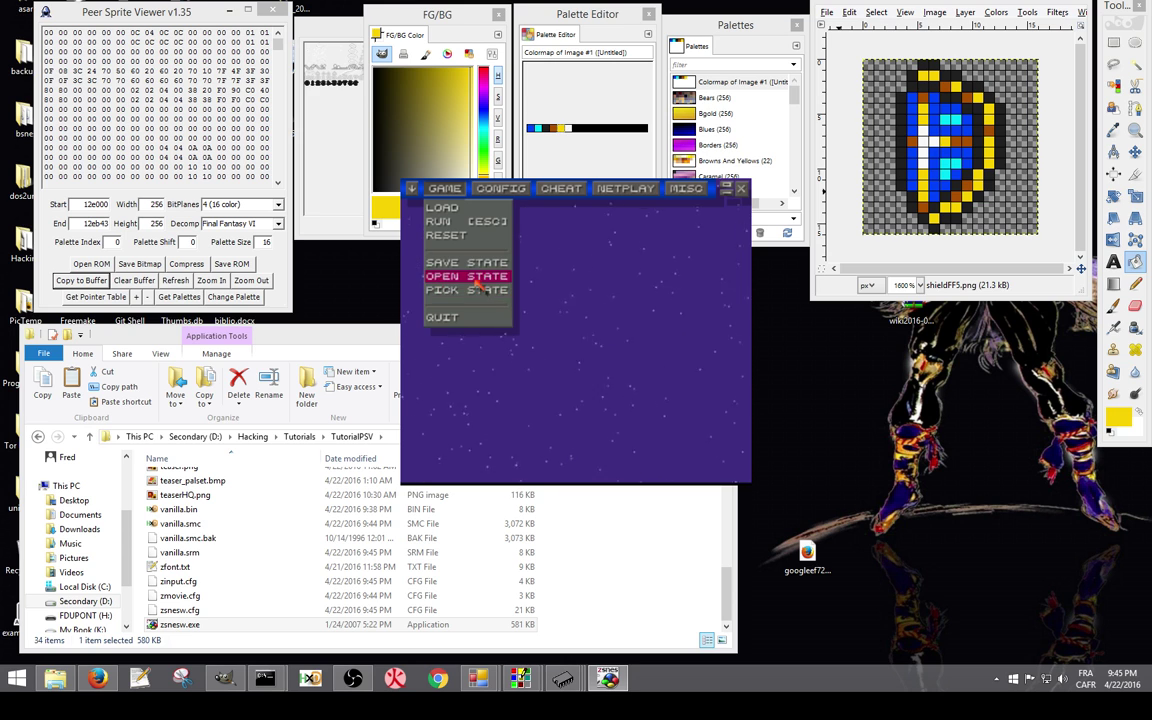
{"action": "left_click", "coordinate": [473, 276]}
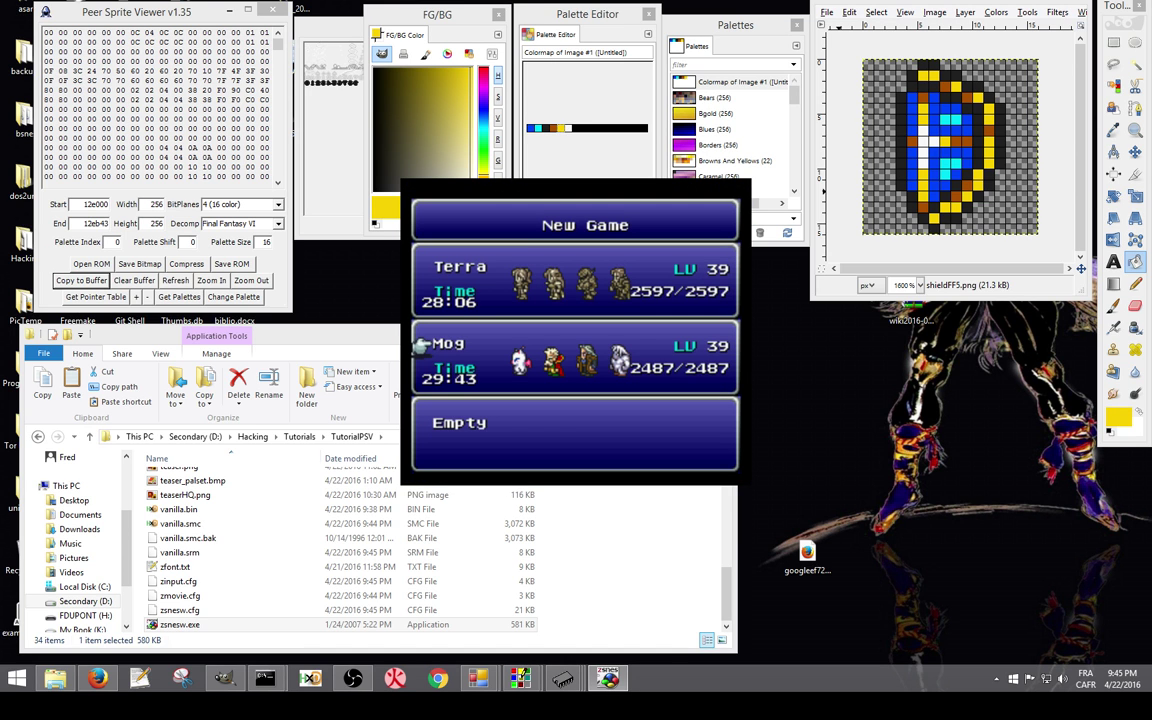
{"action": "key", "text": "Up"}
{"action": "key", "text": "x"}
{"action": "key", "text": "x"}
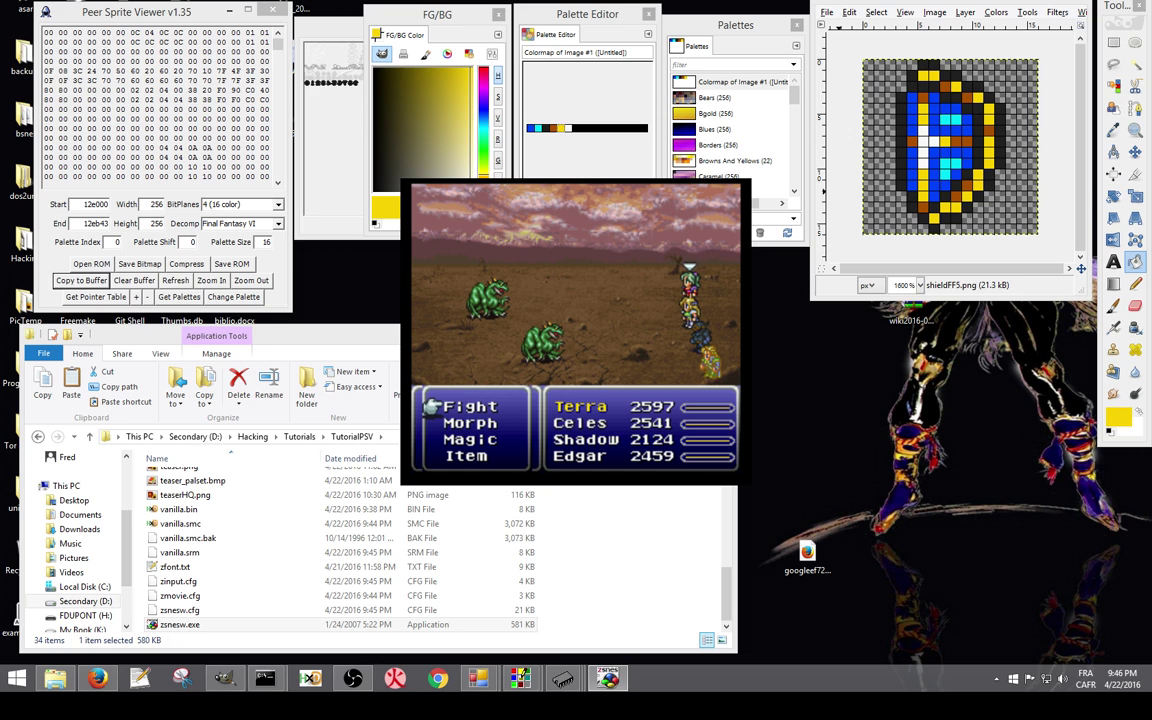
Step: Try fleeing with L+R, fight the Mesosaurs to check the shield, then pause ZSNES
{"action": "key", "text": "d+c"}
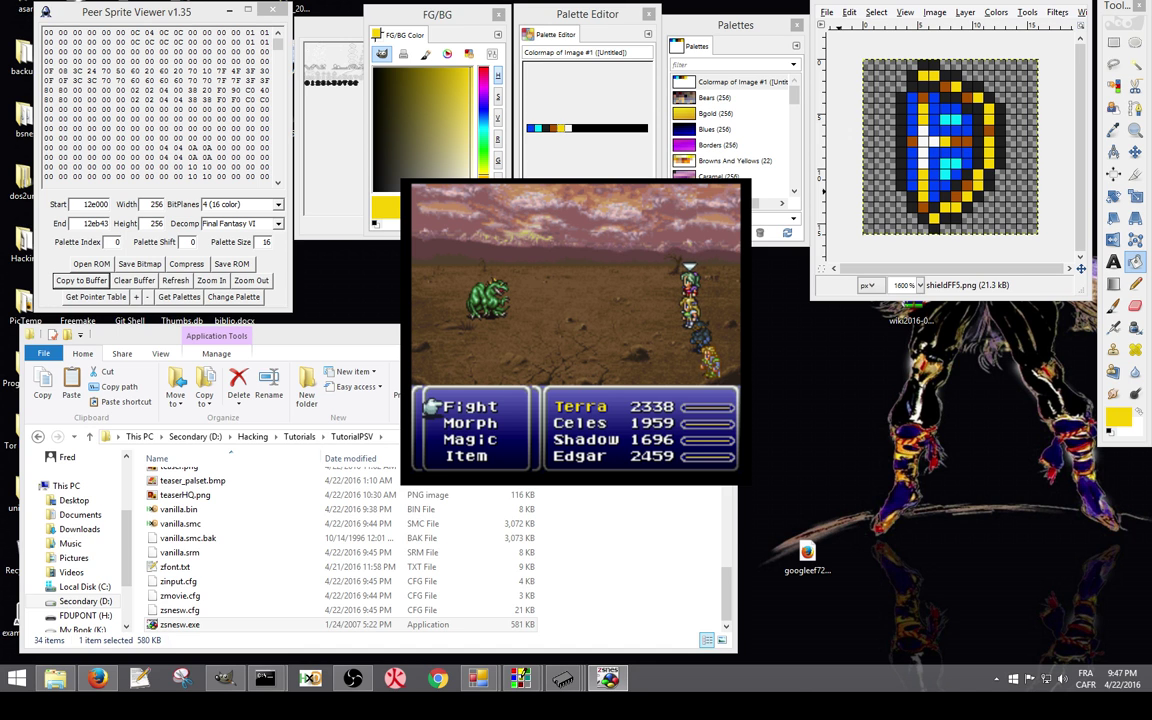
{"action": "key", "text": "Escape"}
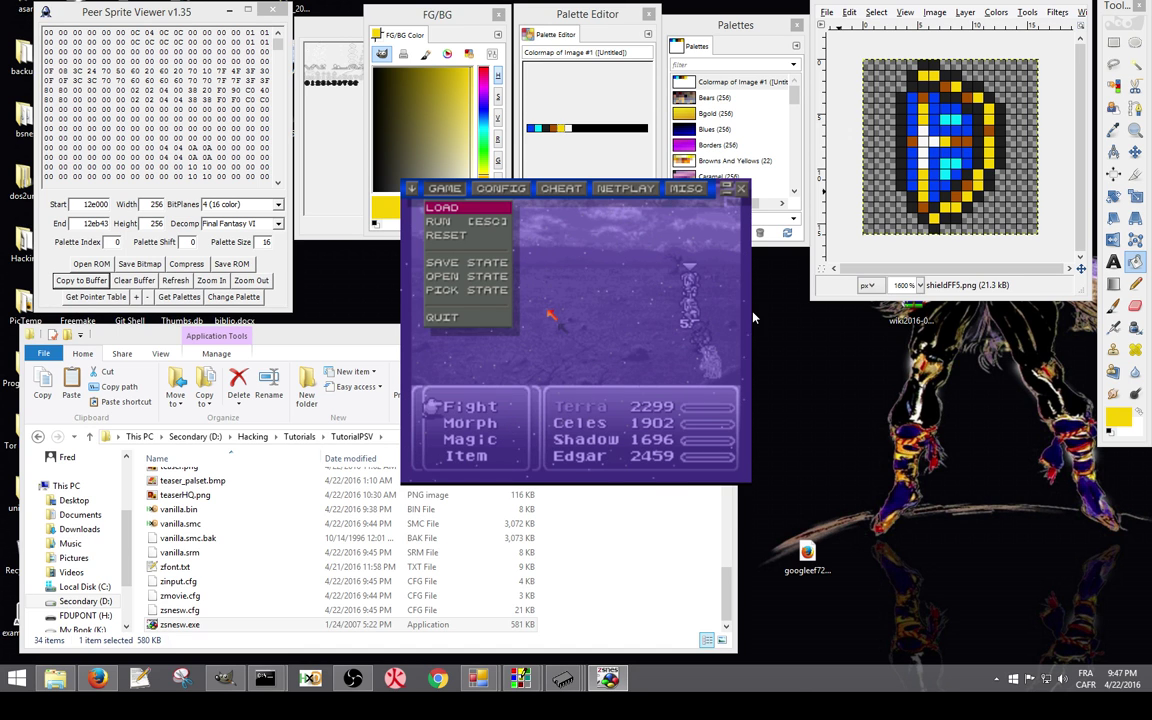
Step: Quit ZSNES from its GAME menu
{"action": "left_click", "coordinate": [455, 320]}
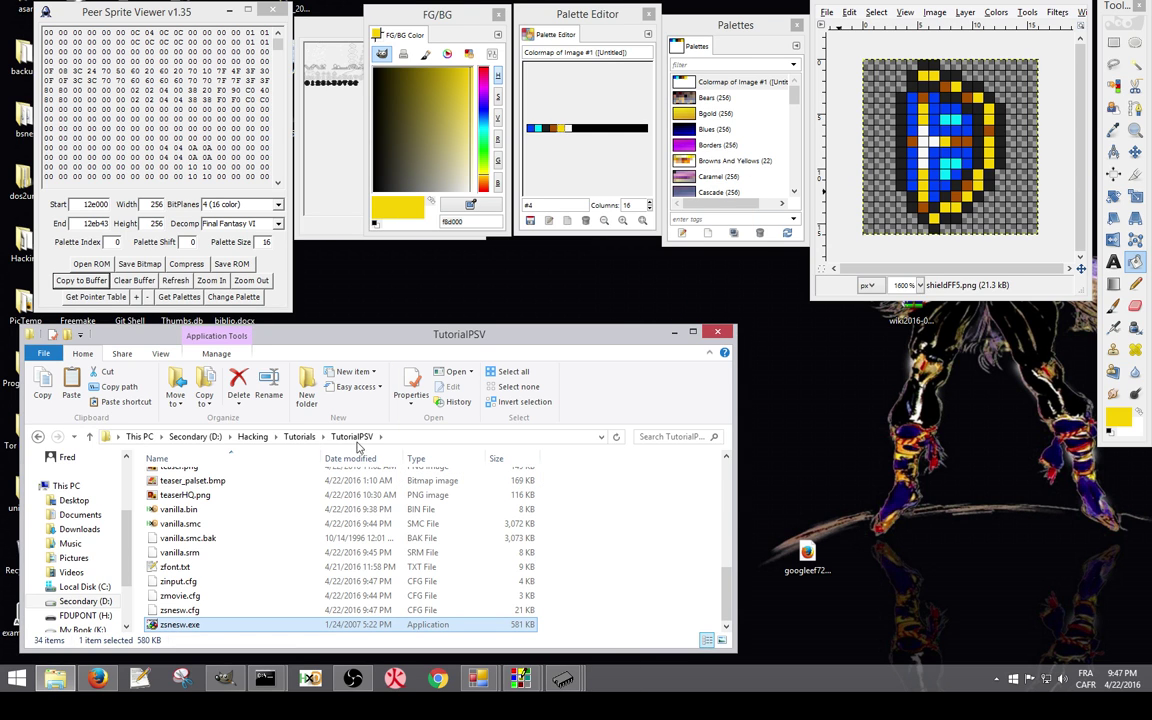